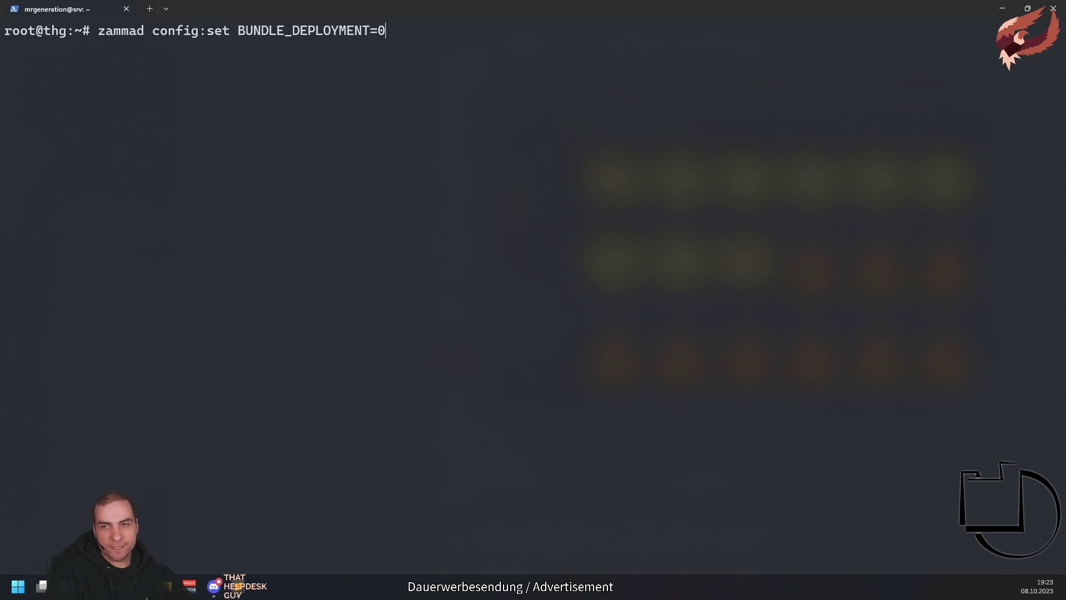
Step: Set the bundle's local deployment option to 'false' and run zammad run bundle install
key(Return)
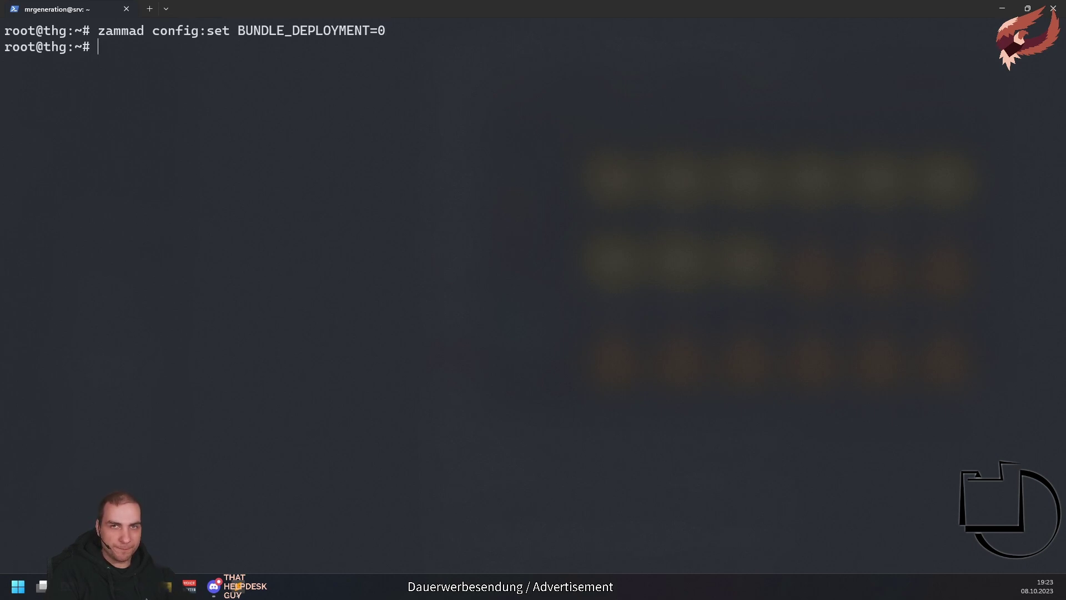
text(zammad run bundle config set --l)
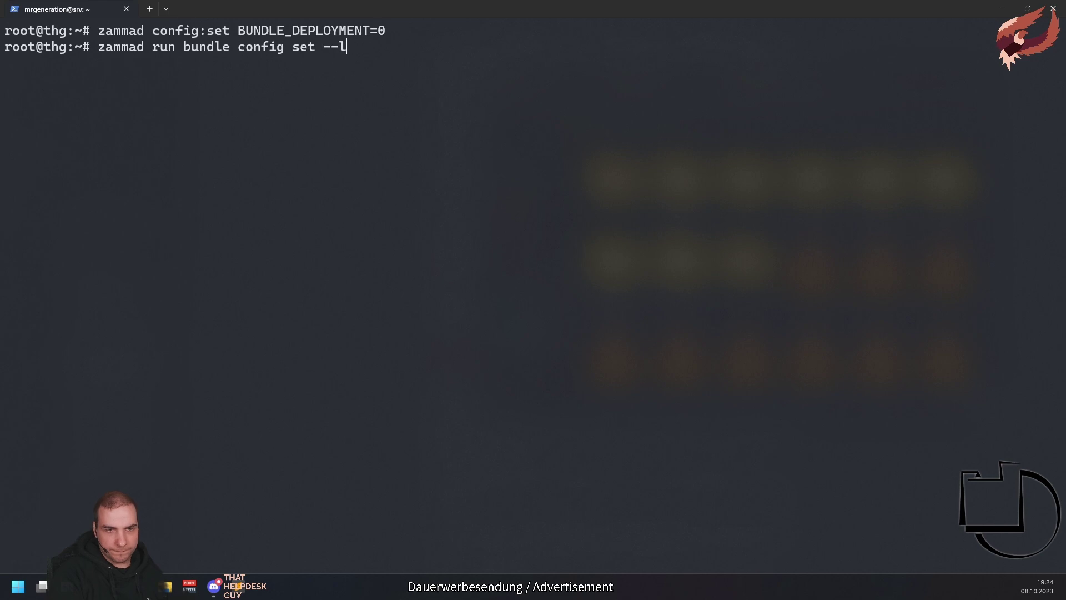
text(ocal deployment 'false')
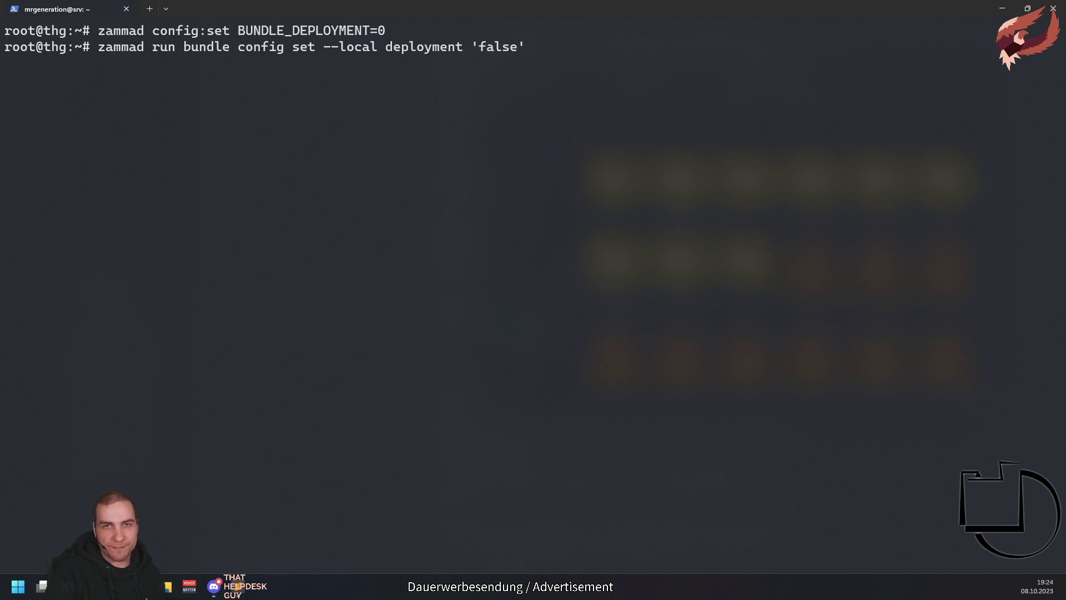
text(zammad run bundle install)
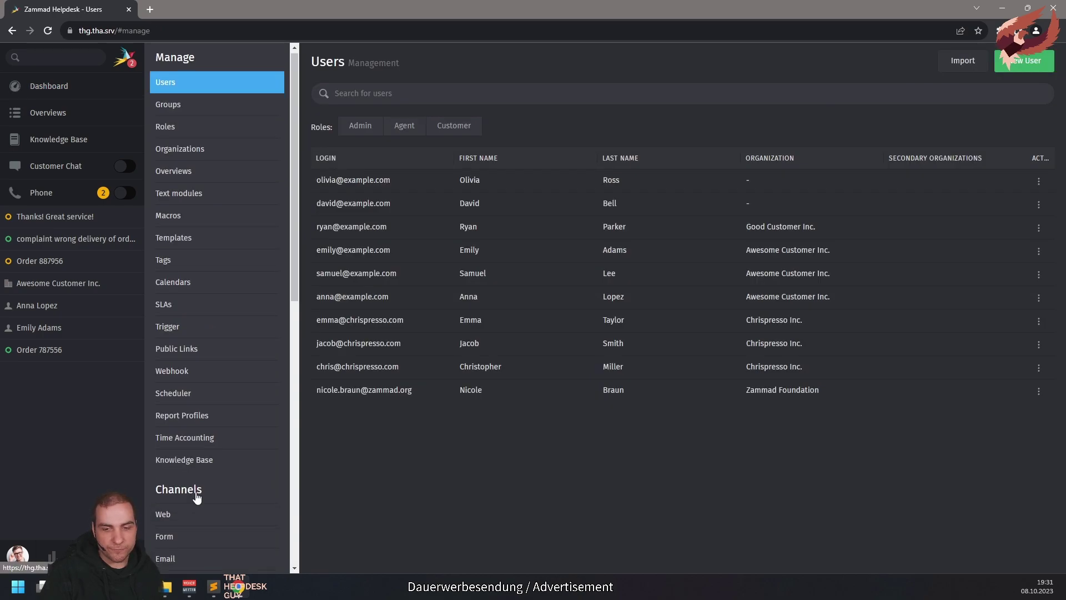
Step: In Admin > System > Packages, upload thg-demo-package-6.1.0.zpm and install it
scroll(197, 497, down, 10)
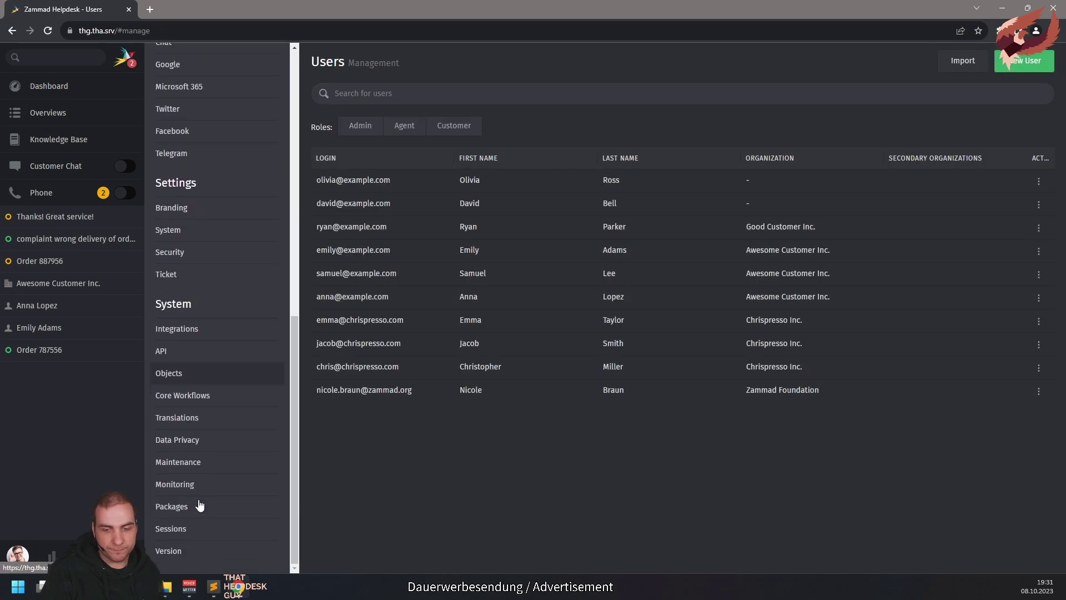
click(199, 507)
click(348, 180)
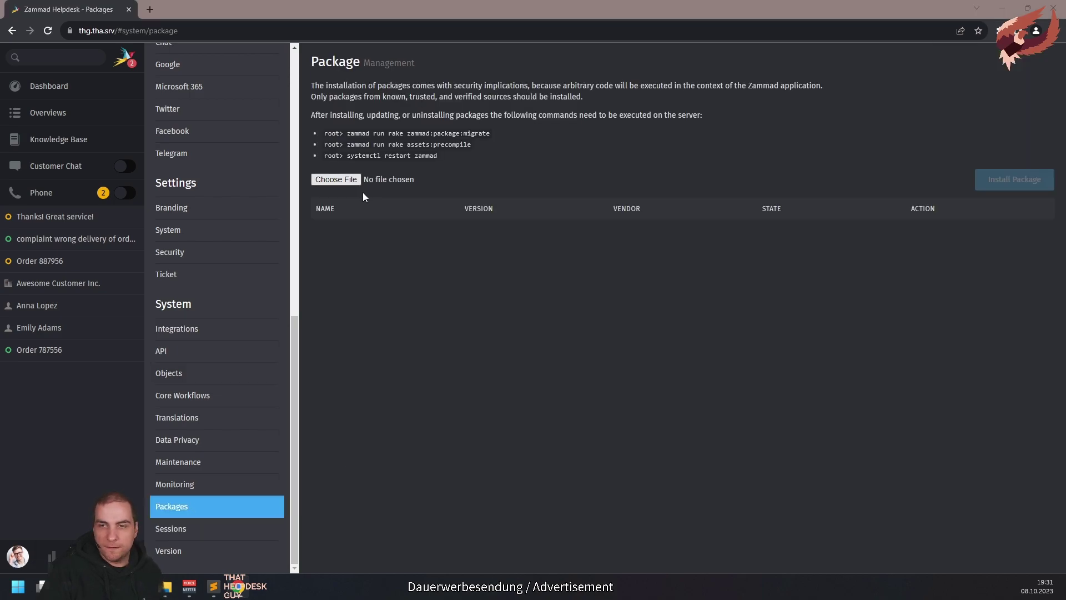
click(183, 160)
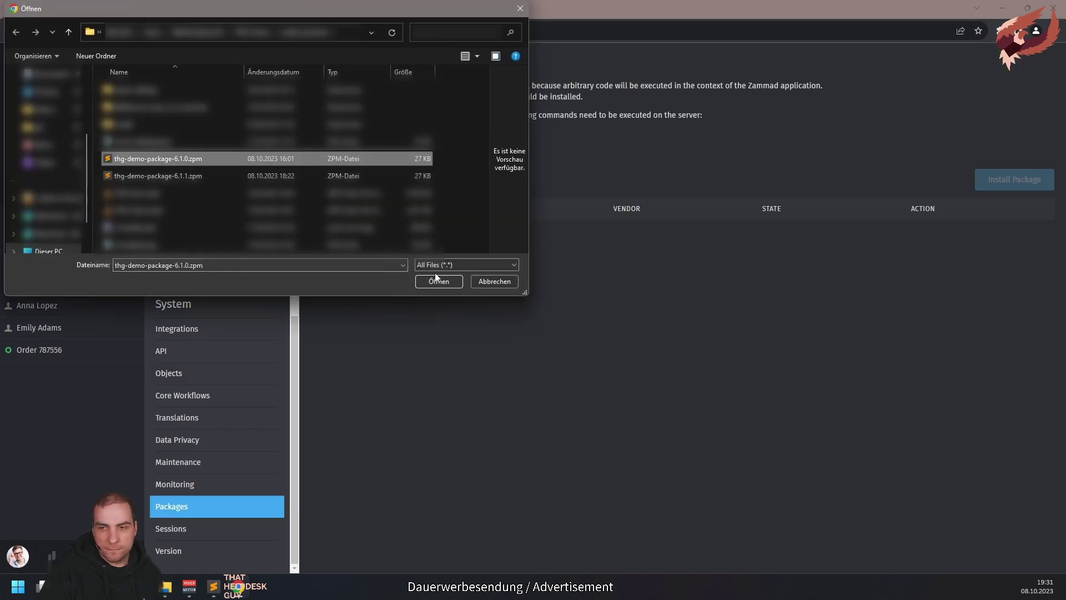
click(438, 281)
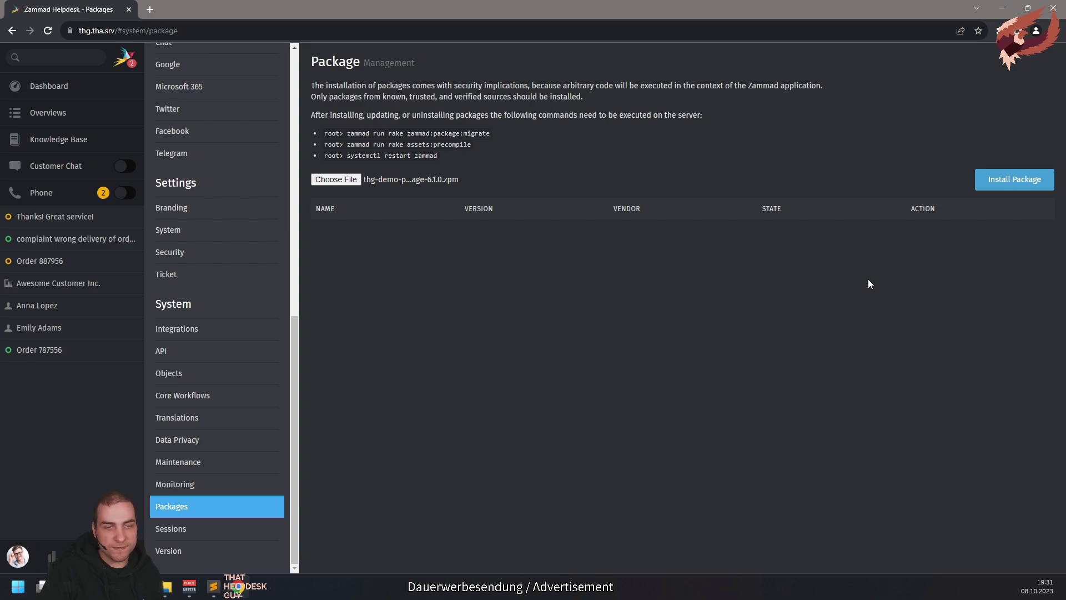
click(1011, 189)
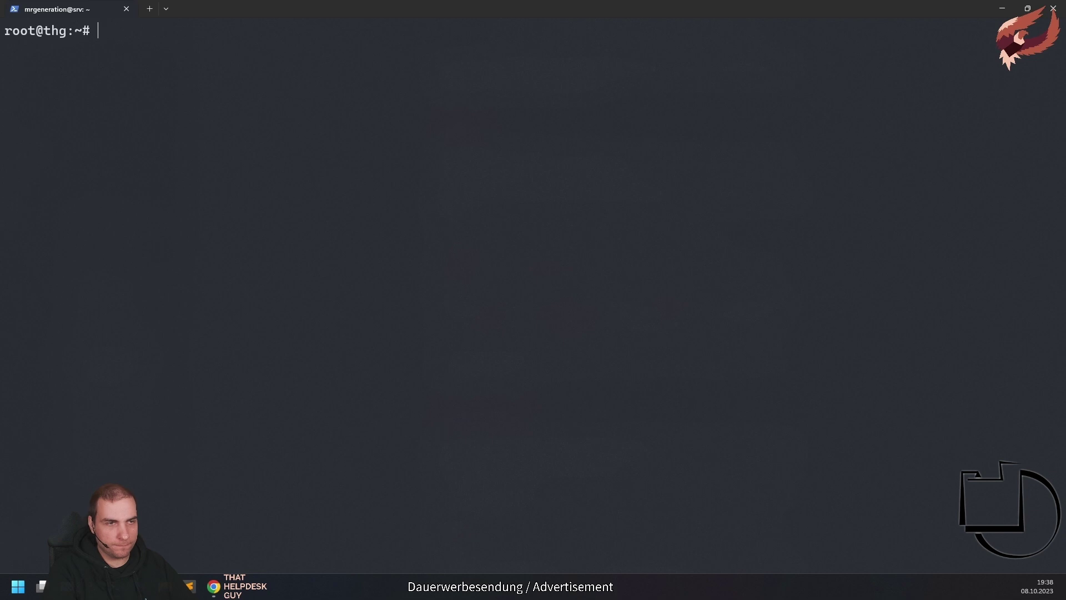
Step: Run zammad:package:migrate and assets:precompile, then restart the zammad service
text(zammad )
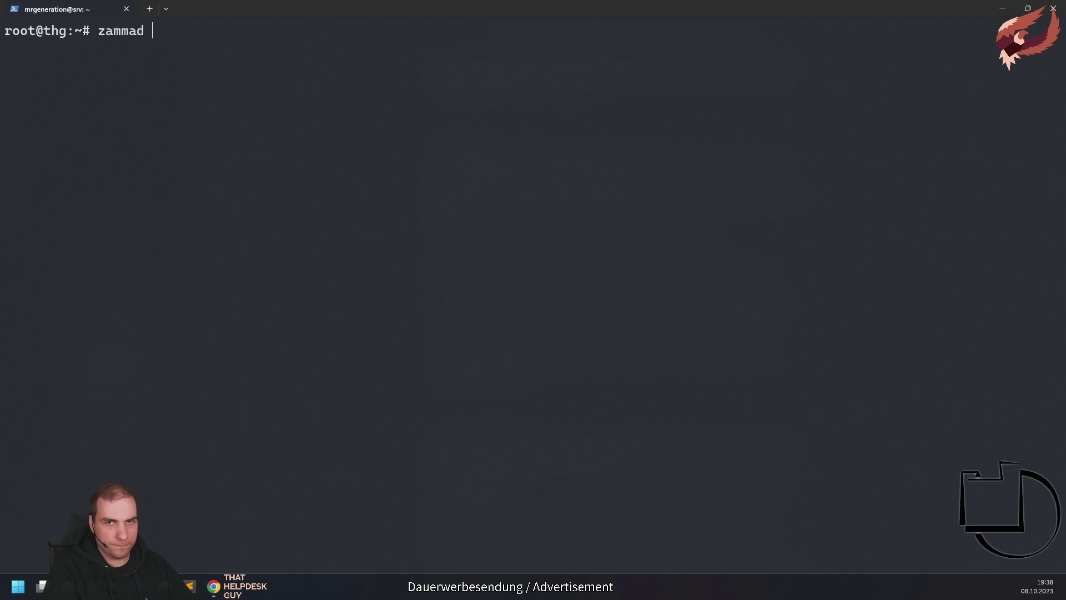
text(run rake zammad:package:migrate)
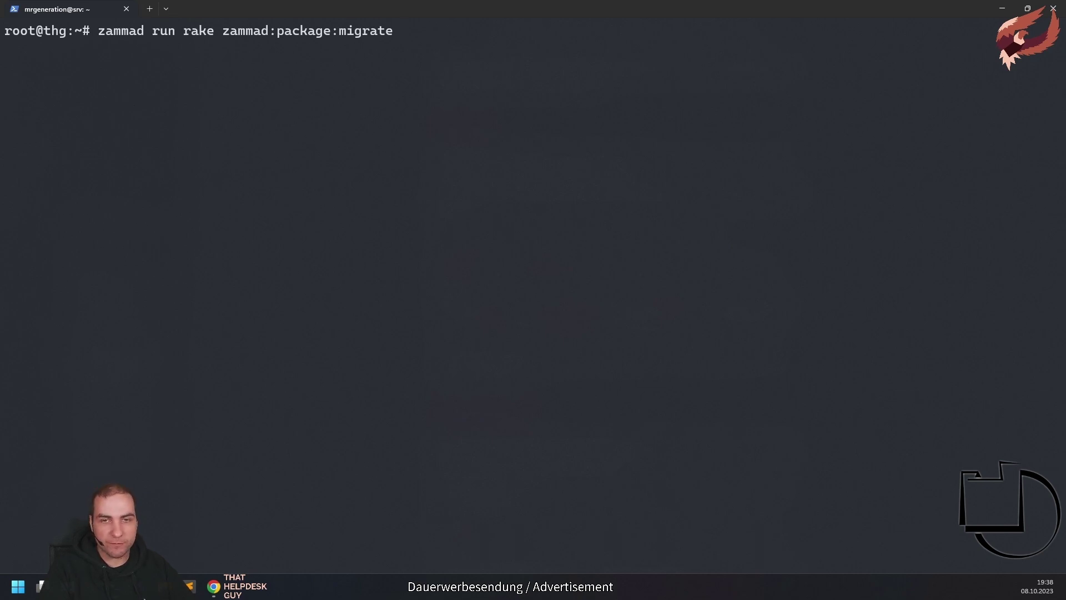
text(zammad run r)
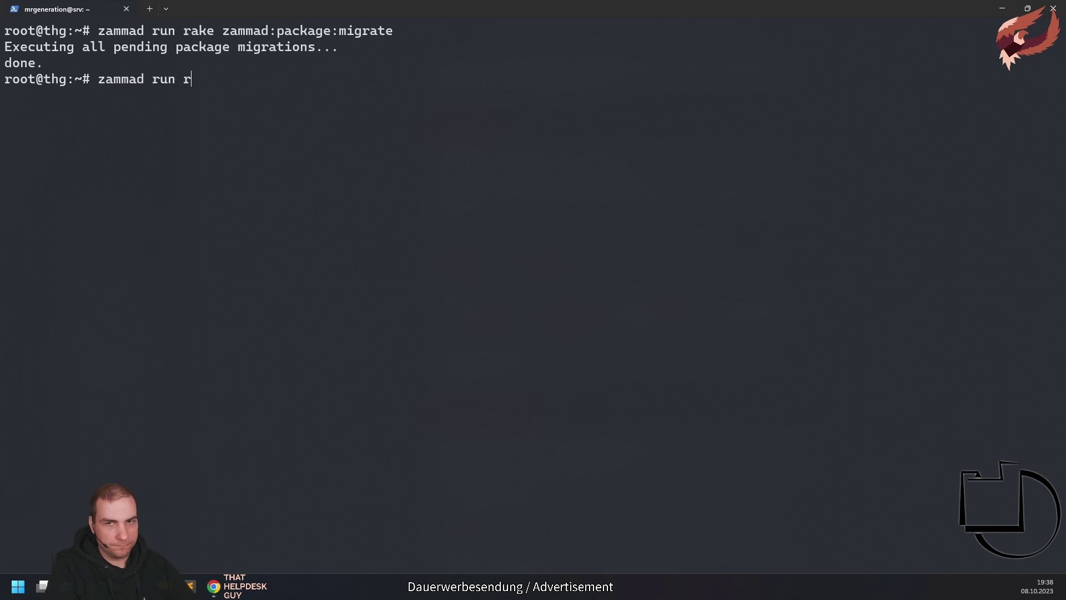
text(ake assets:precompile)
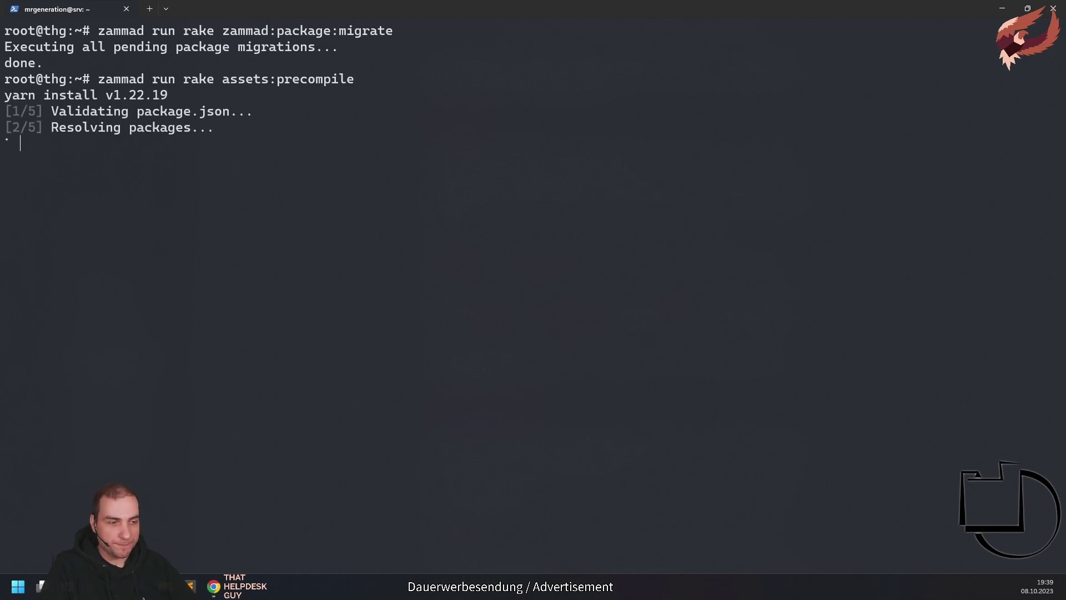
text(systemctl rest)
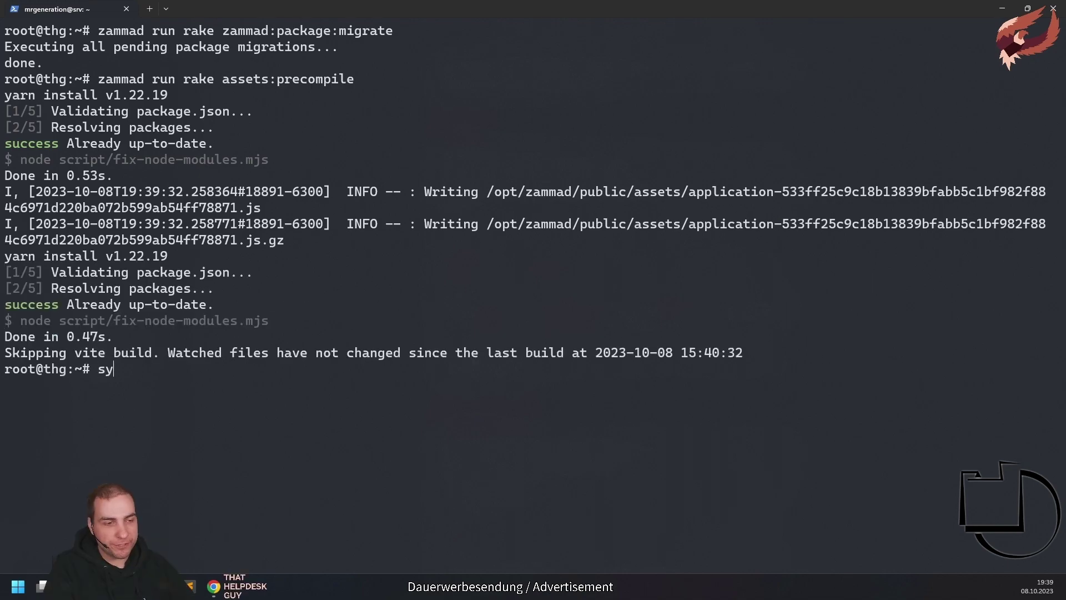
text(art zammad)
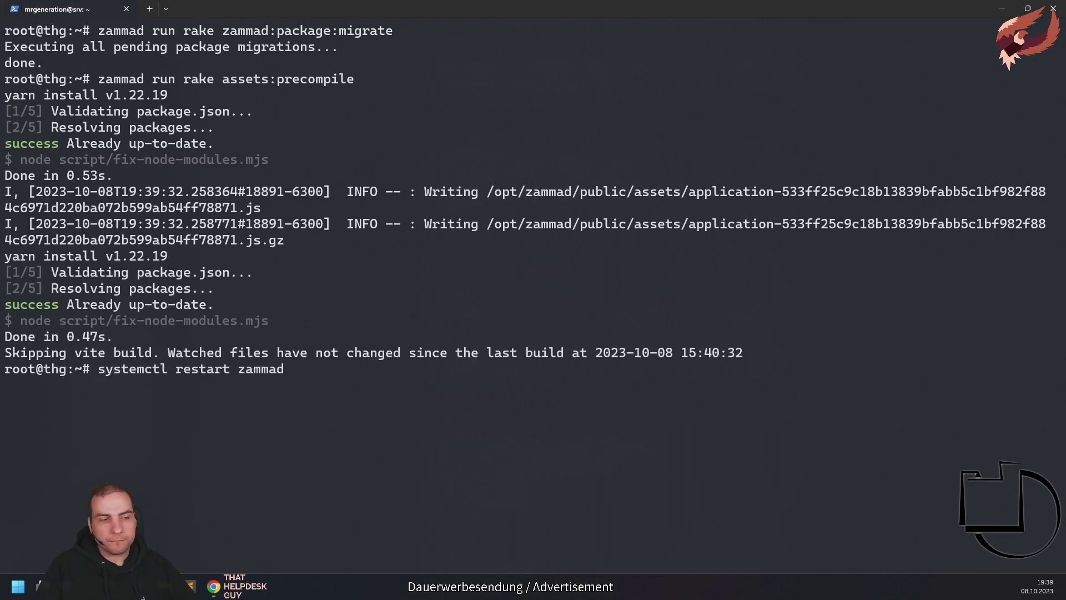
key(Return)
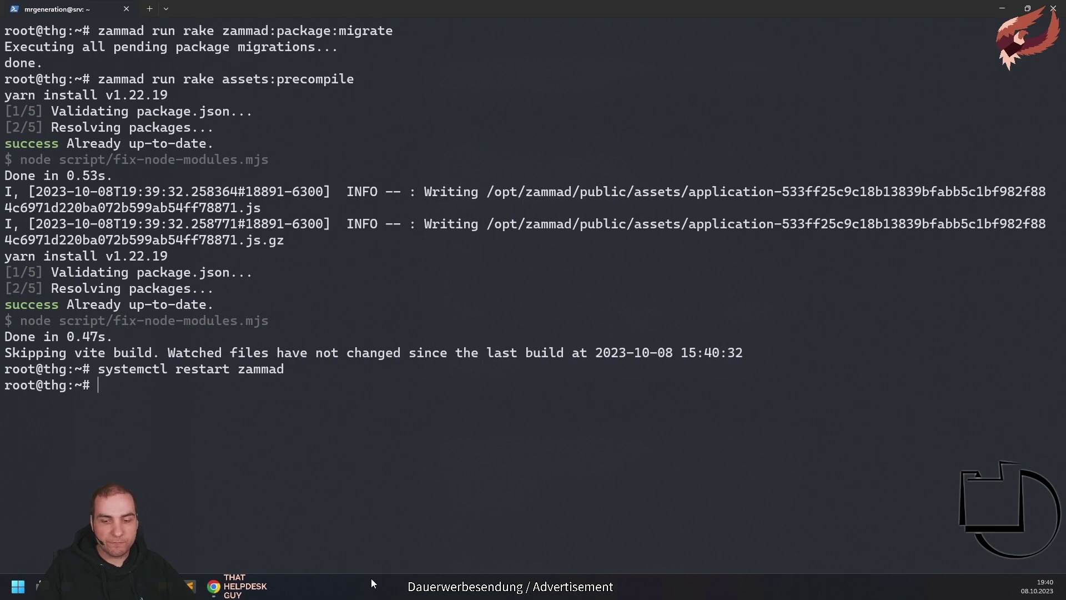
click(214, 586)
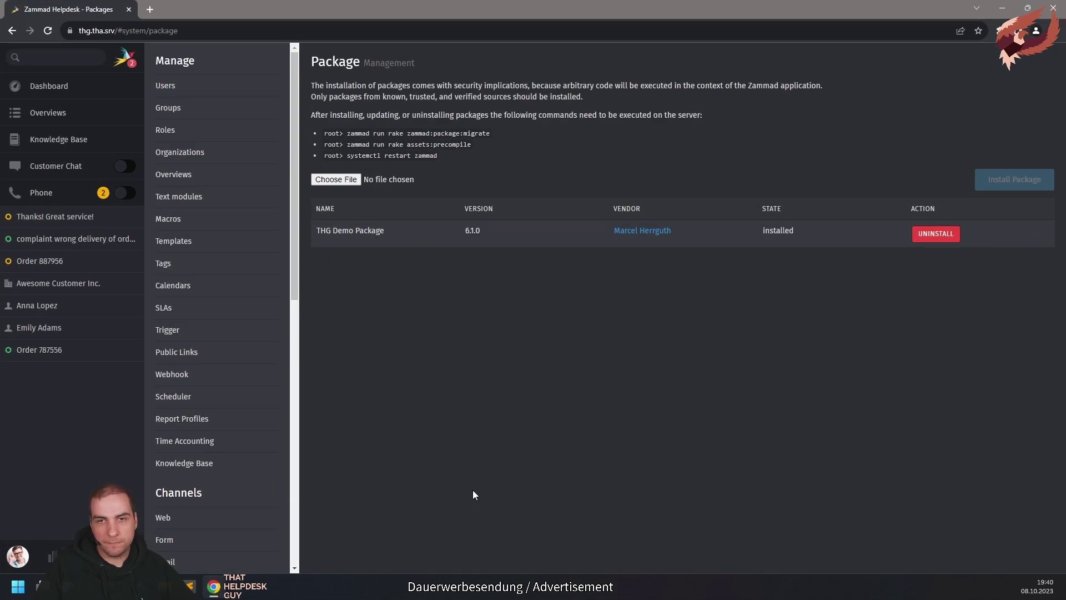
Step: Reload the Package Management page to confirm THG Demo Package 6.1.0 is still installed
key(F5)
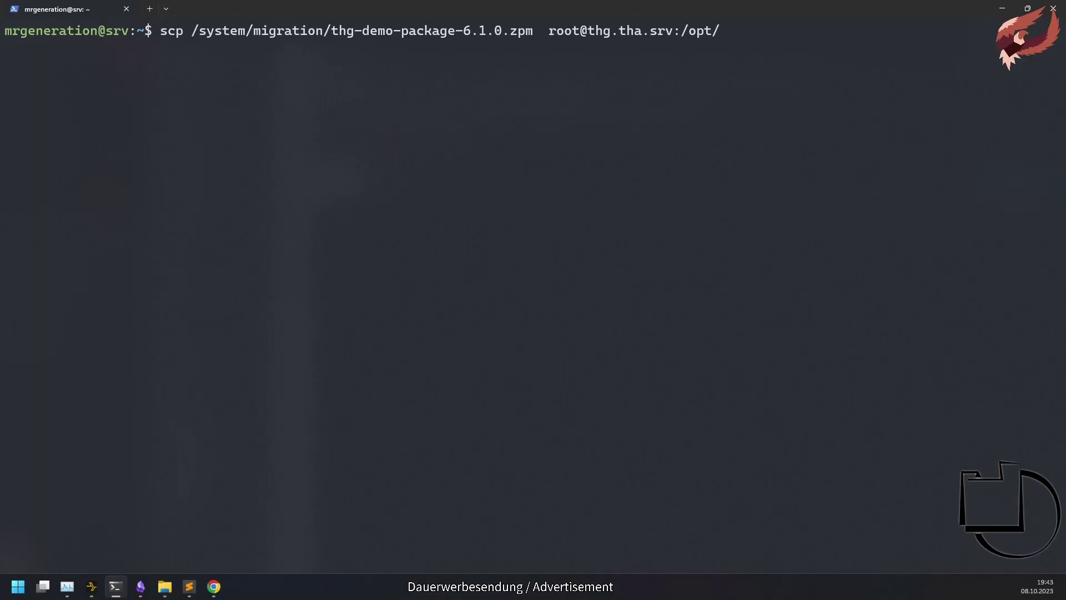
key(Return)
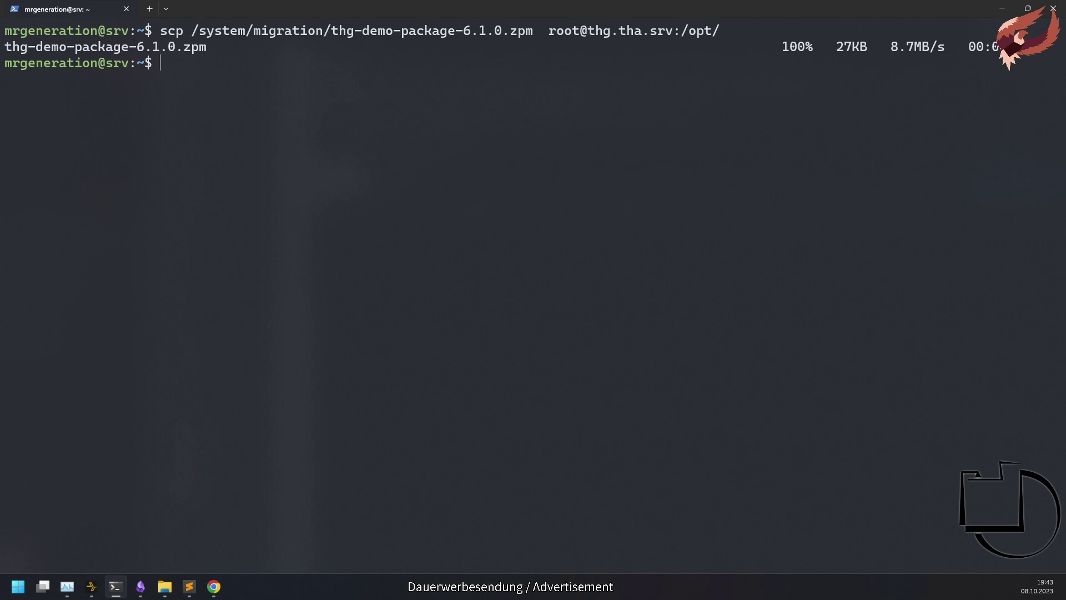
text(ssh root@thg.tha.srv)
key(Return)
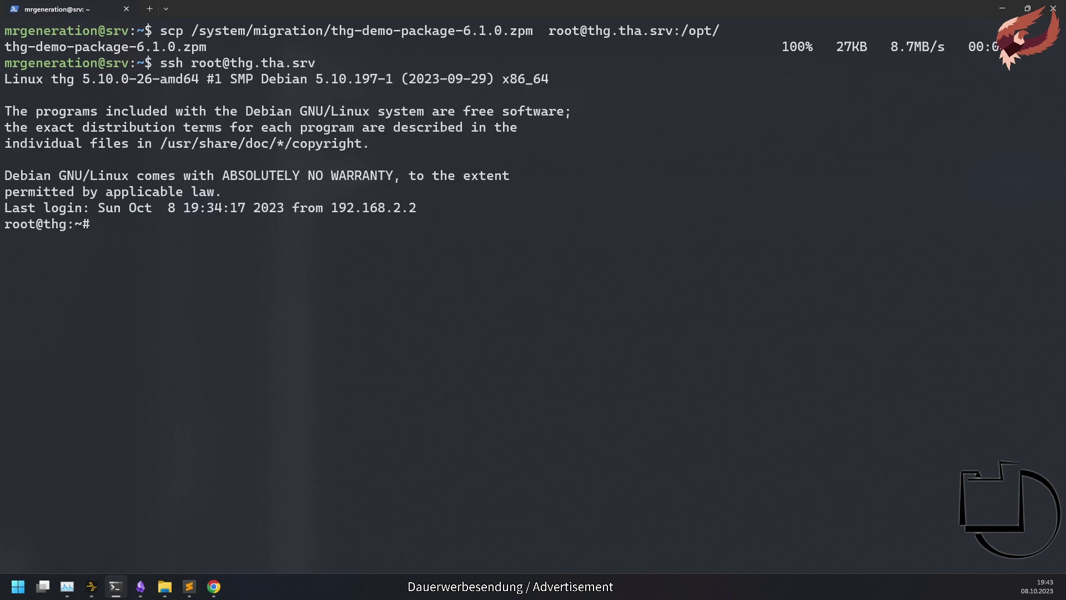
Step: Run Package.install on '/opt/thg-demo-package-6.1.0.zpm' through zammad run rails r
text(zammad run rails r "Package.install(file: '/opt/)
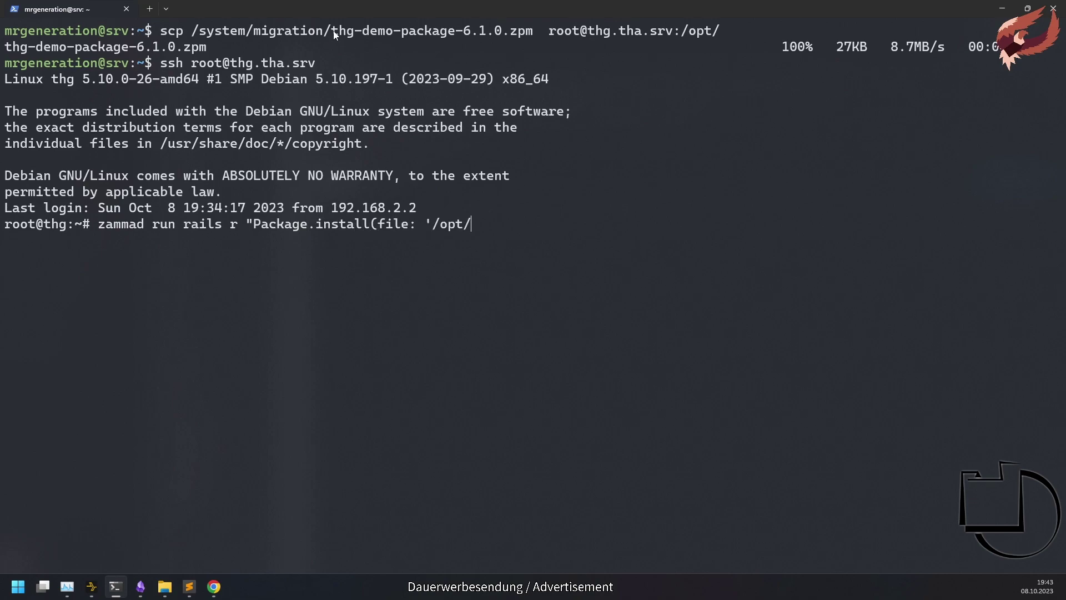
drag(331, 31, 533, 31)
right_click(578, 176)
text(')
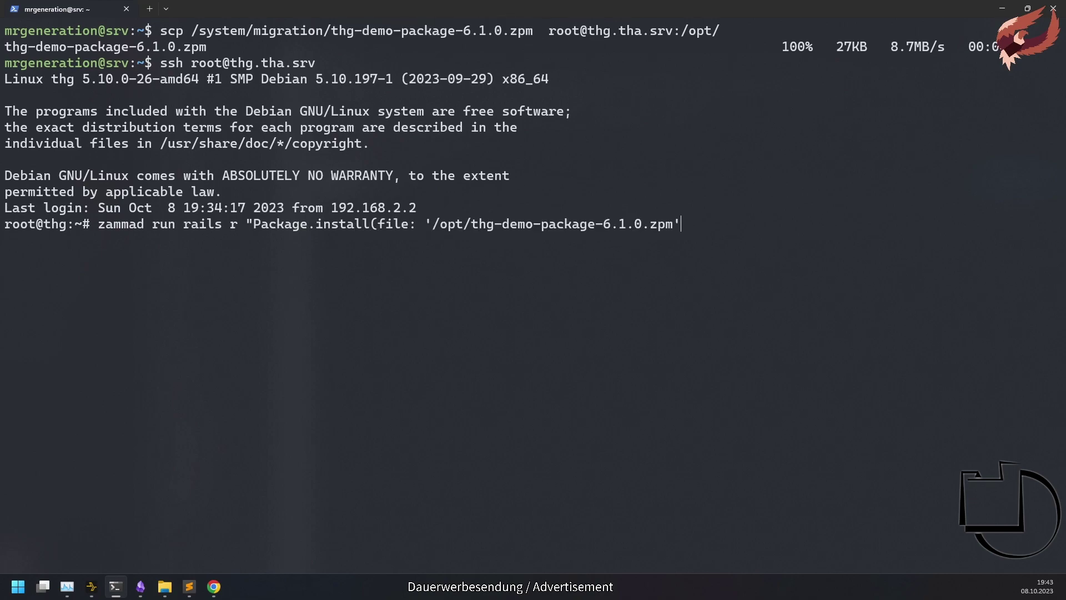
text()")
key(Return)
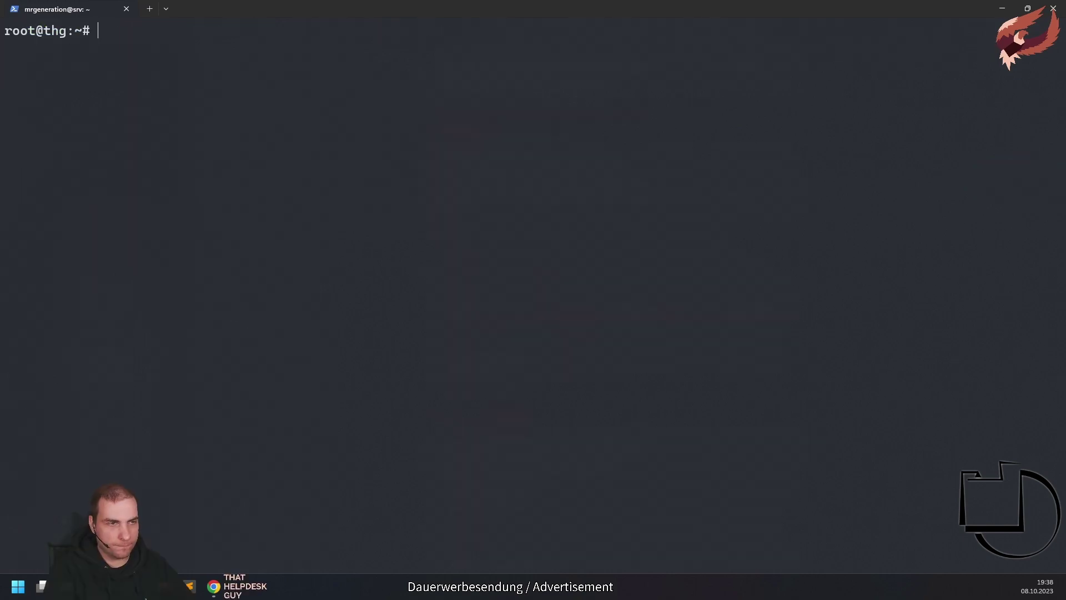
Step: Rerun package migrations and asset precompile, restart zammad, and reload the Packages page
text(zammad run rake zamma)
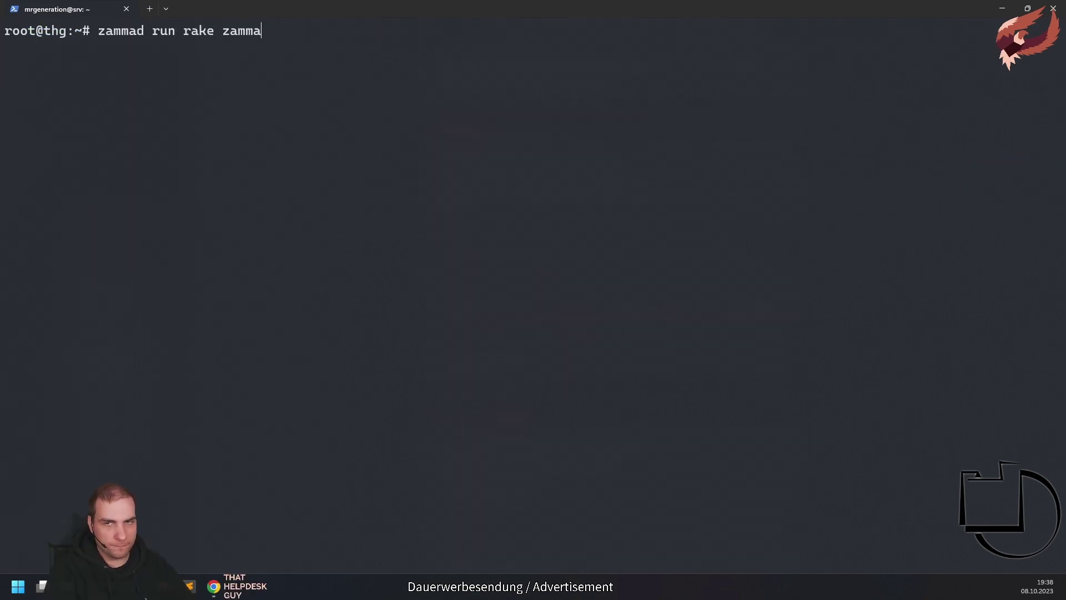
text(d:package:migrate)
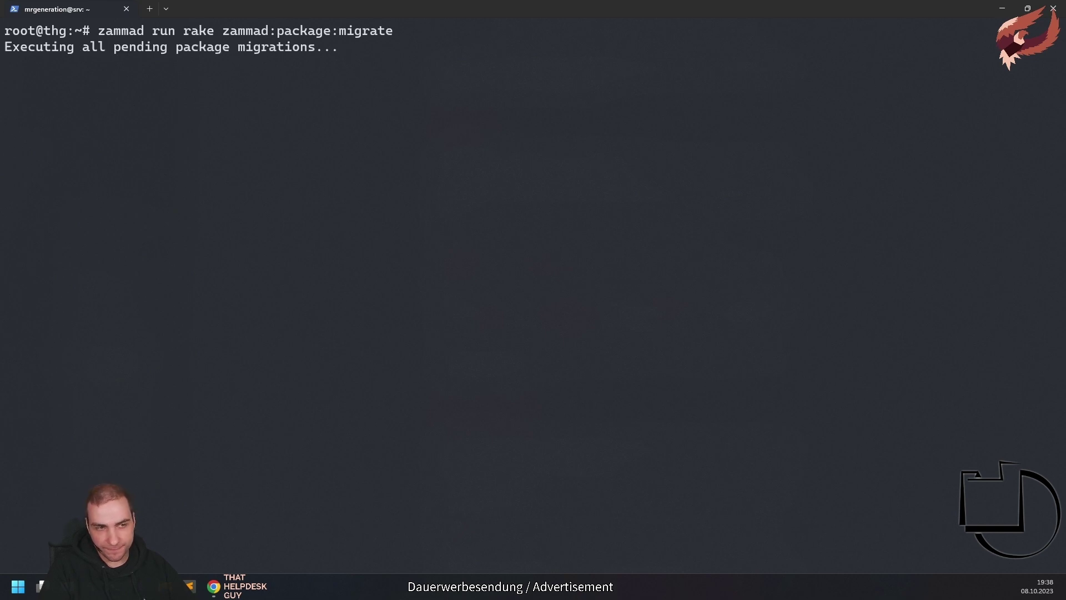
text(zammad run rake assets)
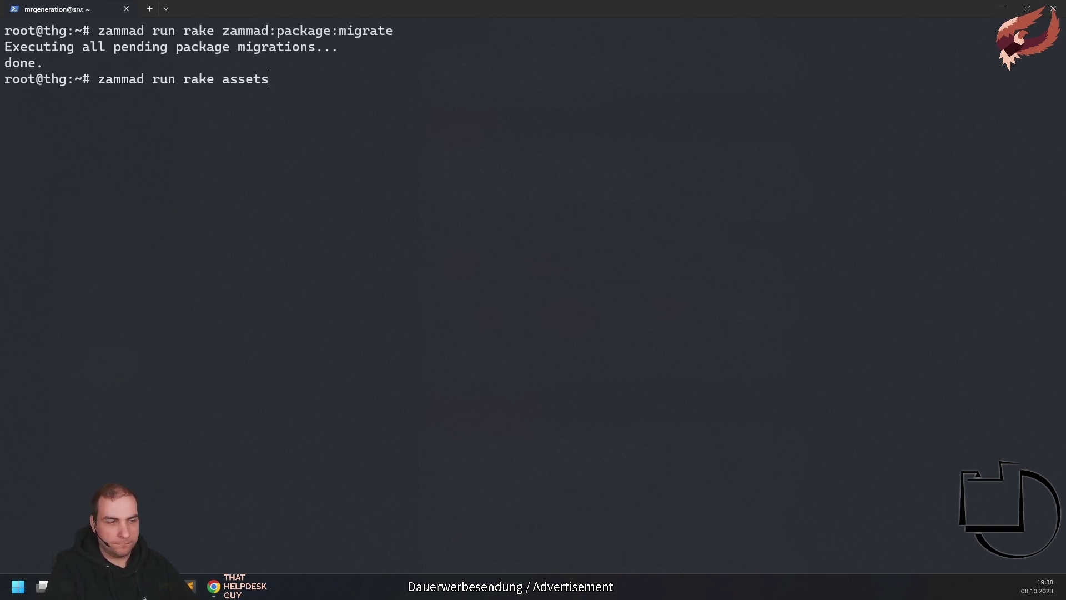
text(:precompile)
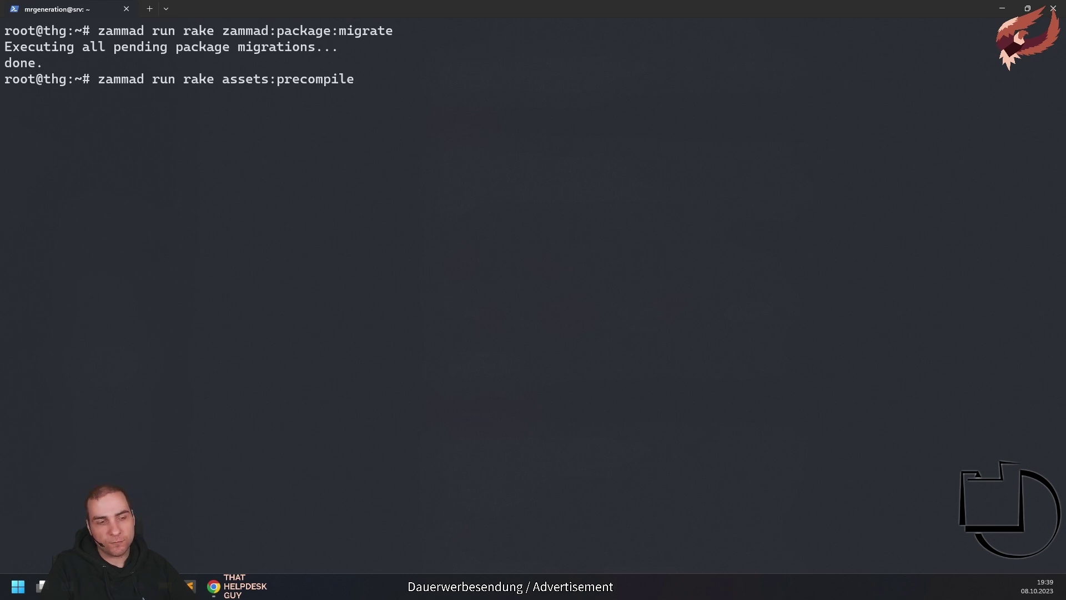
key(Return)
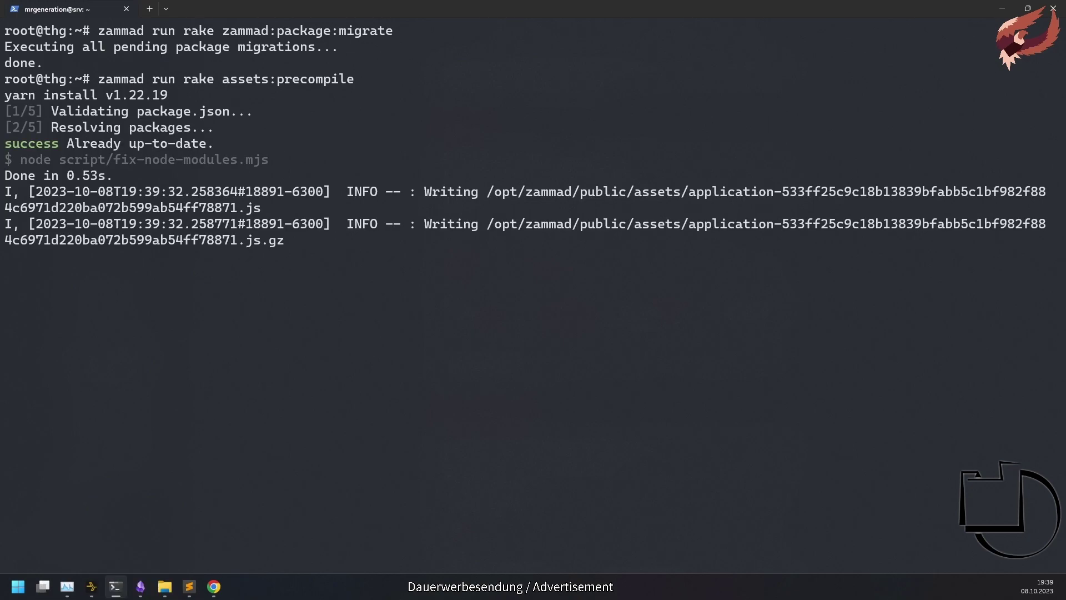
text(systemctl)
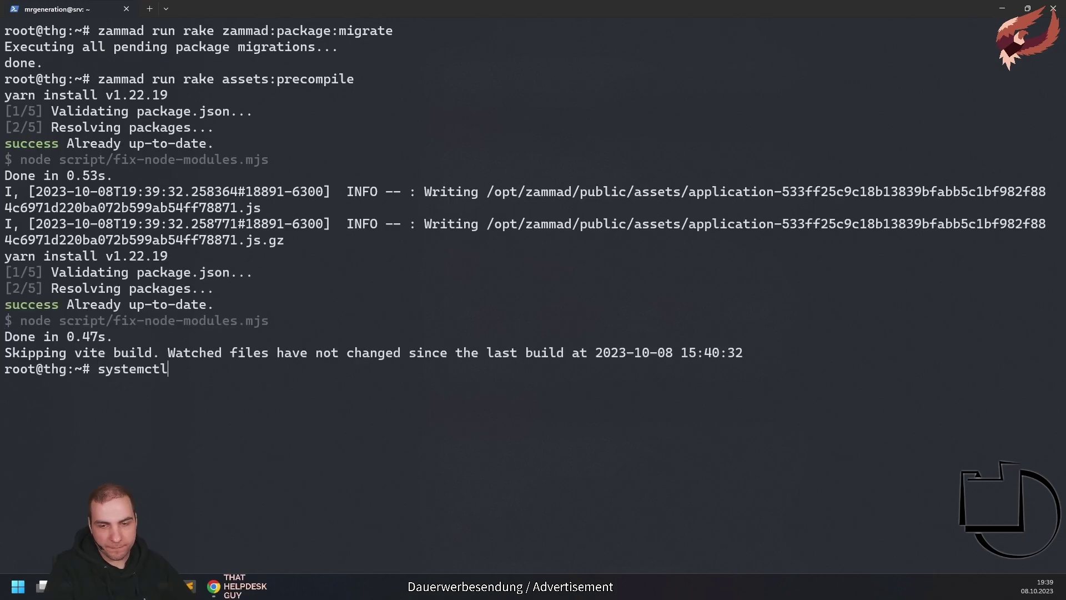
text( restart zammad)
key(Return)
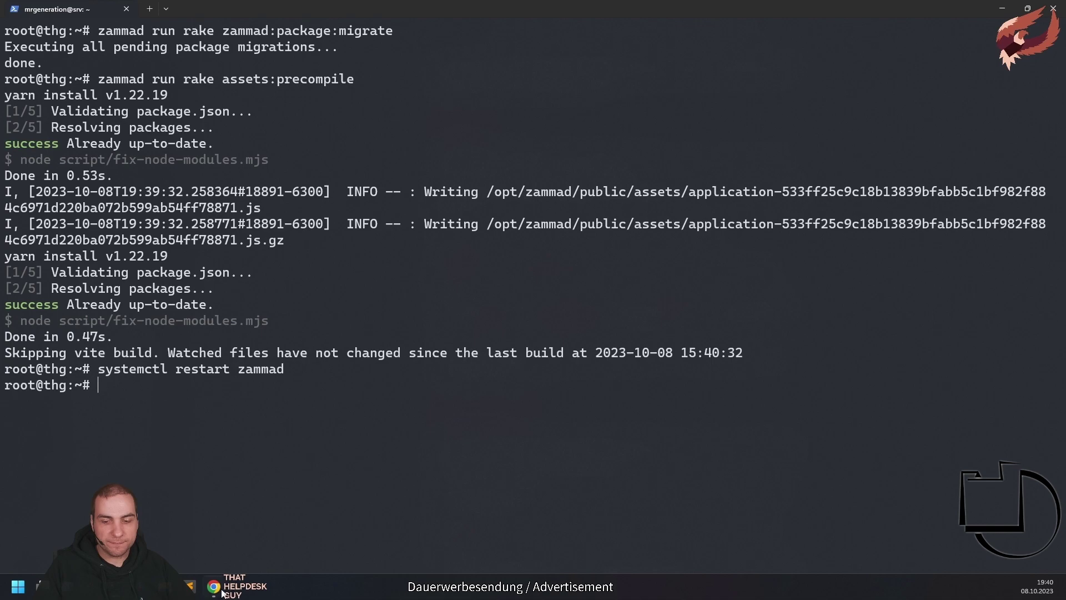
key(alt+Tab)
key(F5)
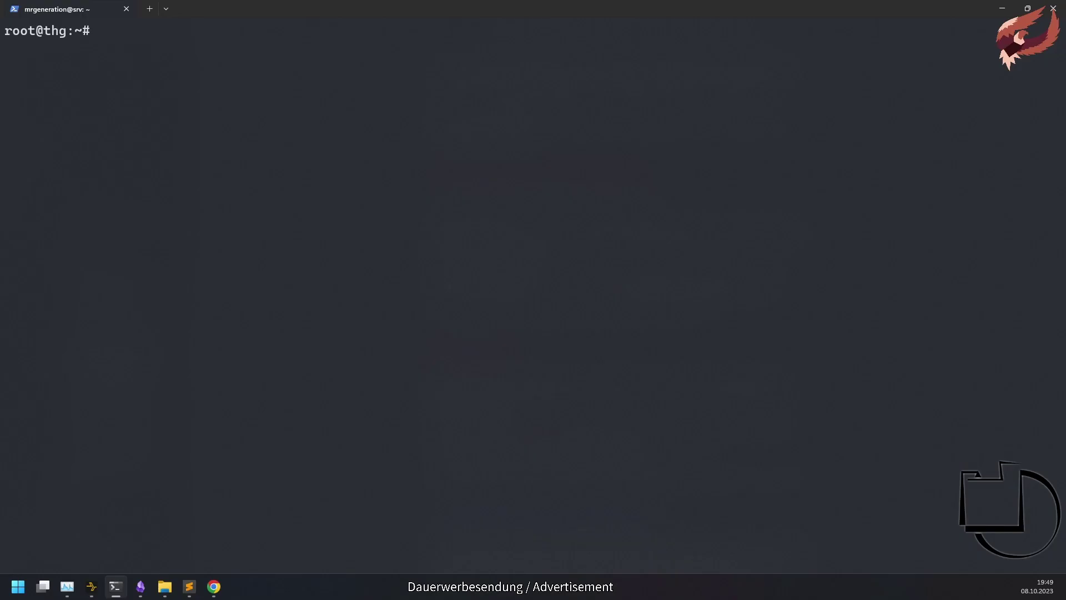
Step: Make /opt/zammad/auto_install and cp /opt/thg-demo-package-6.1.0.zpm into that folder
text(mkdir /opt/zammad/)
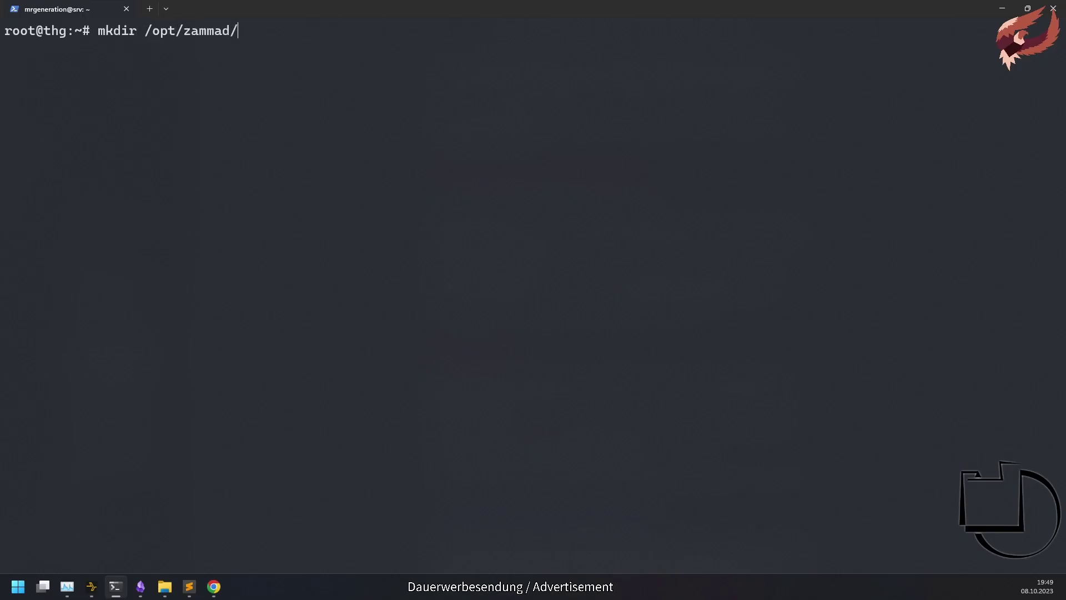
text(auto_install)
key(Return)
text(cp)
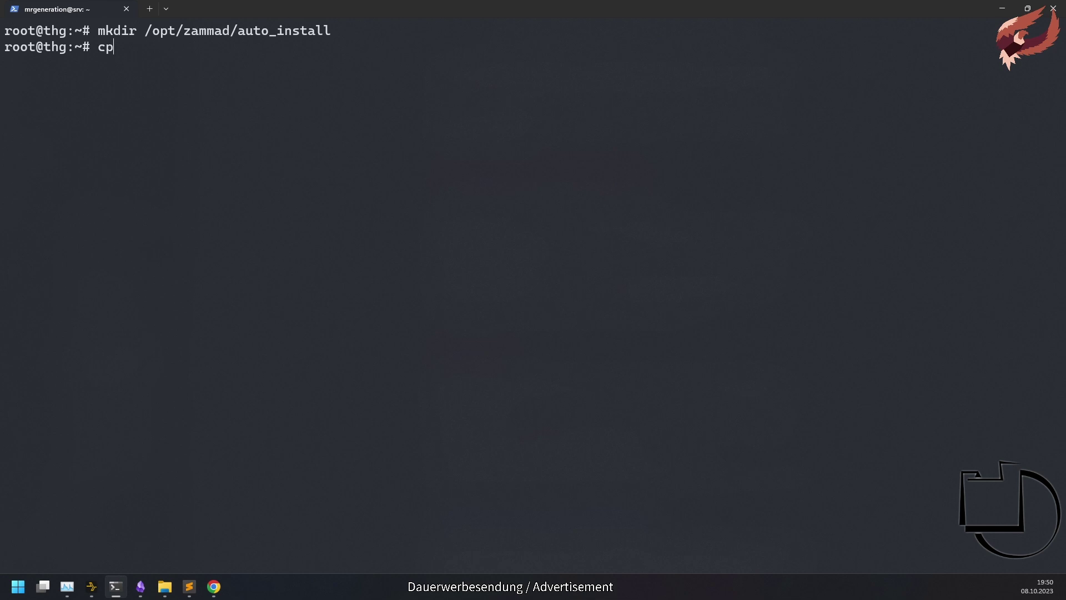
text( /opt/th)
key(Tab)
text(/opt/z)
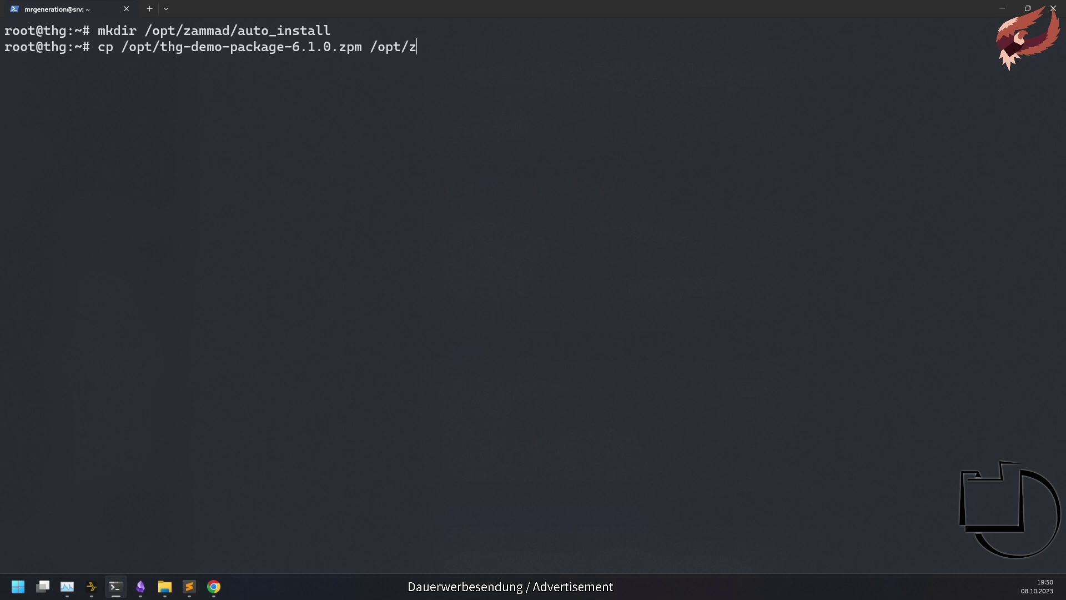
key(Tab)
text(a)
key(Tab)
key(Return)
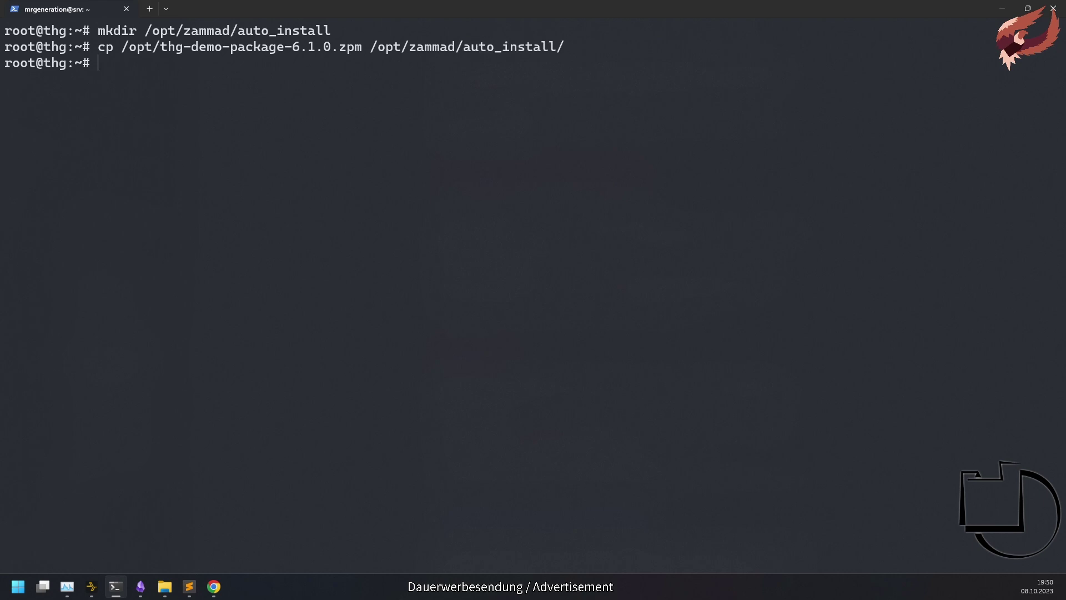
Step: Start the zammad run rails c console and execute Package.auto_install
text(zammad run rails c)
key(Return)
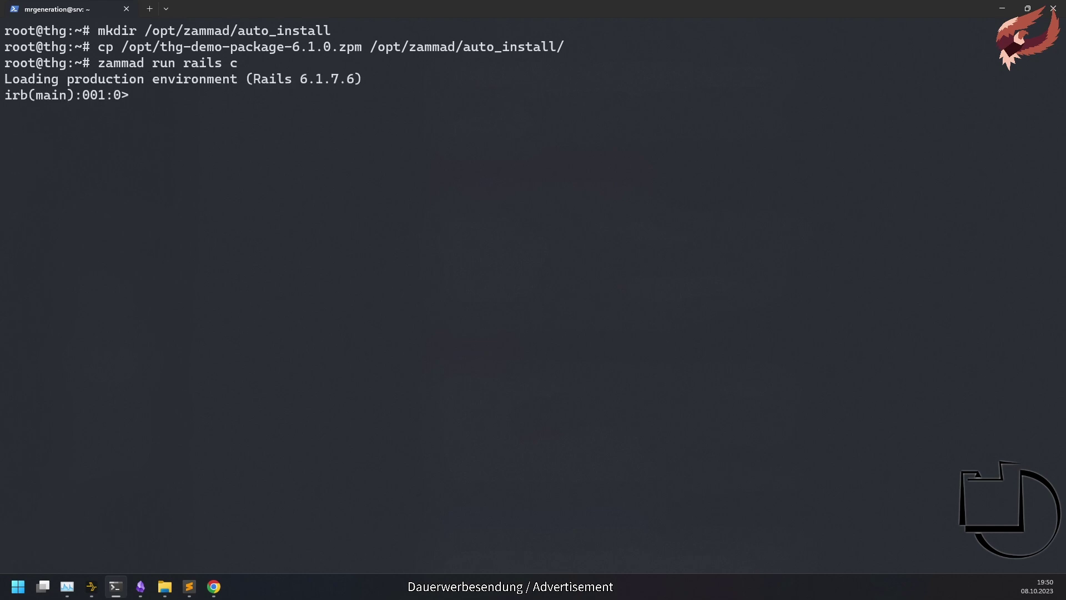
text(Package.auto)
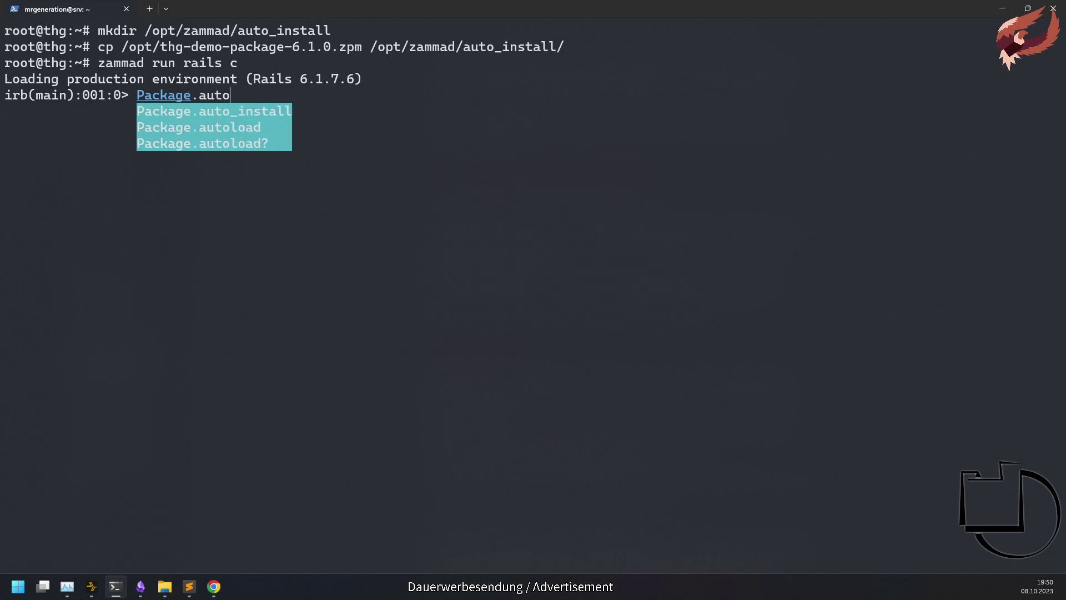
text(_install)
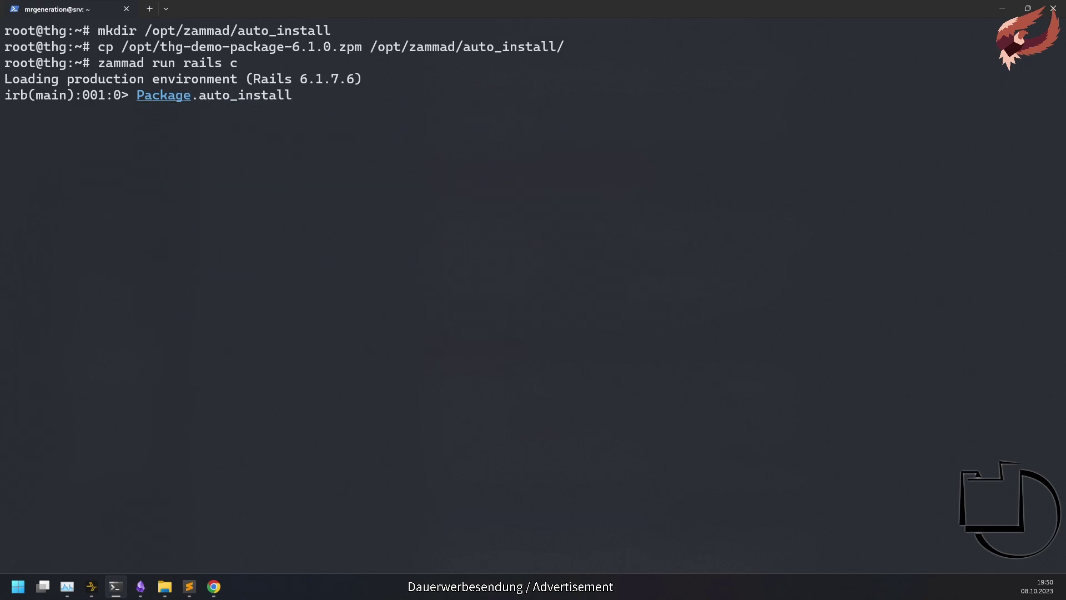
key(Return)
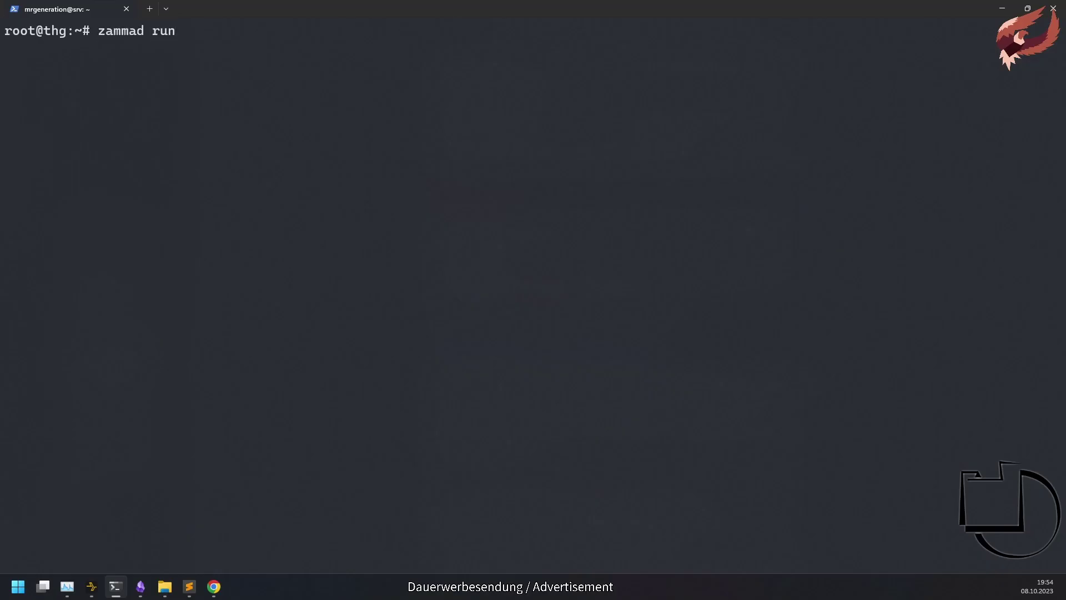
Step: Run Package.link on '/opt/Rolfs-Telnyx/', then rerun the command as Package.unlink
text(ink(')
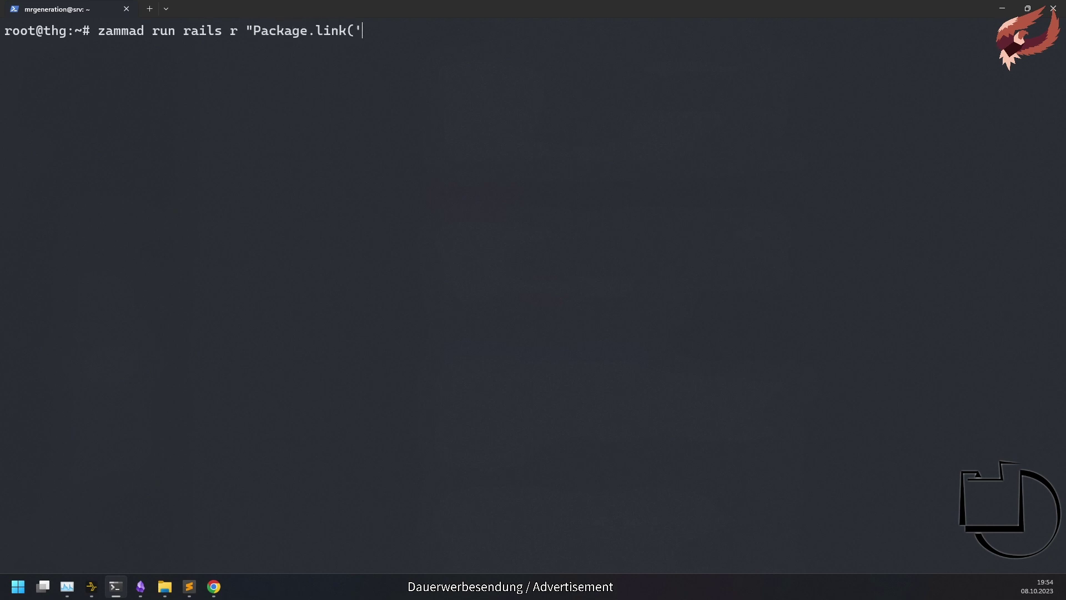
text(/opt/Rolfs-Telnyx/)
text(')")
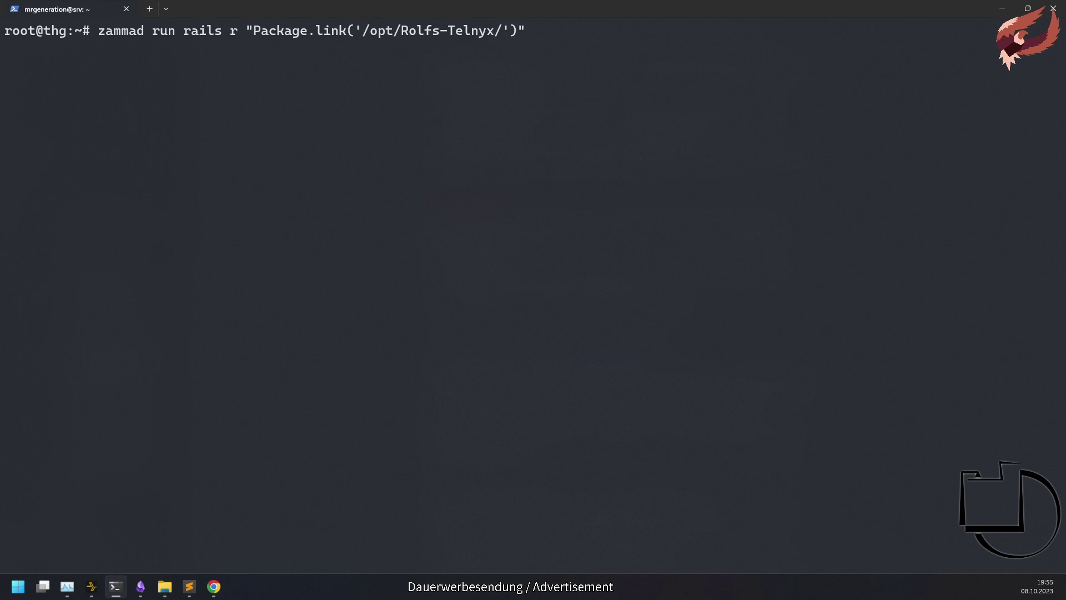
key(Return)
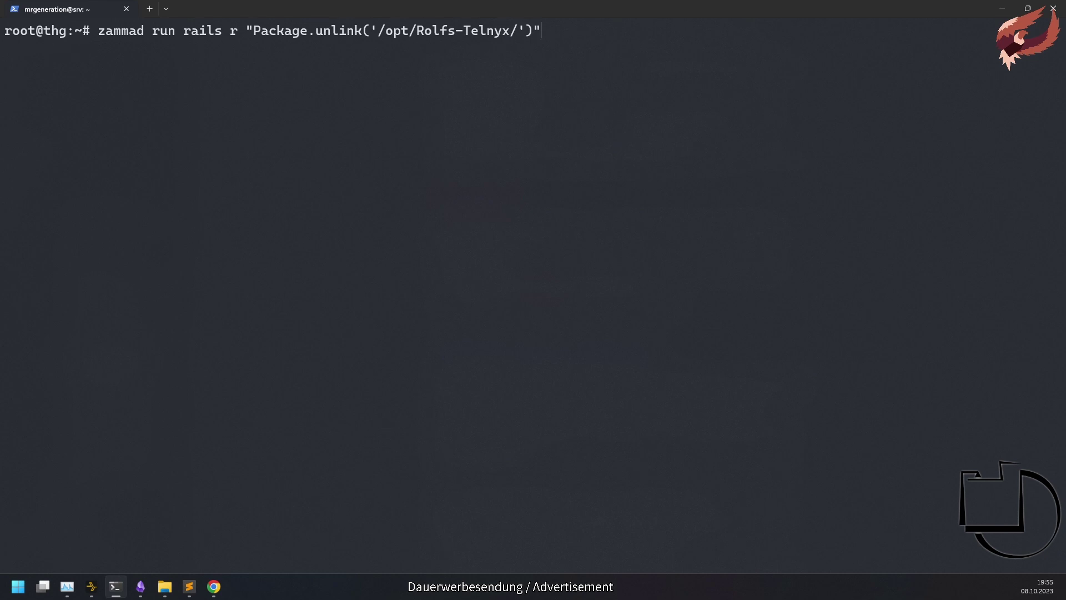
key(Return)
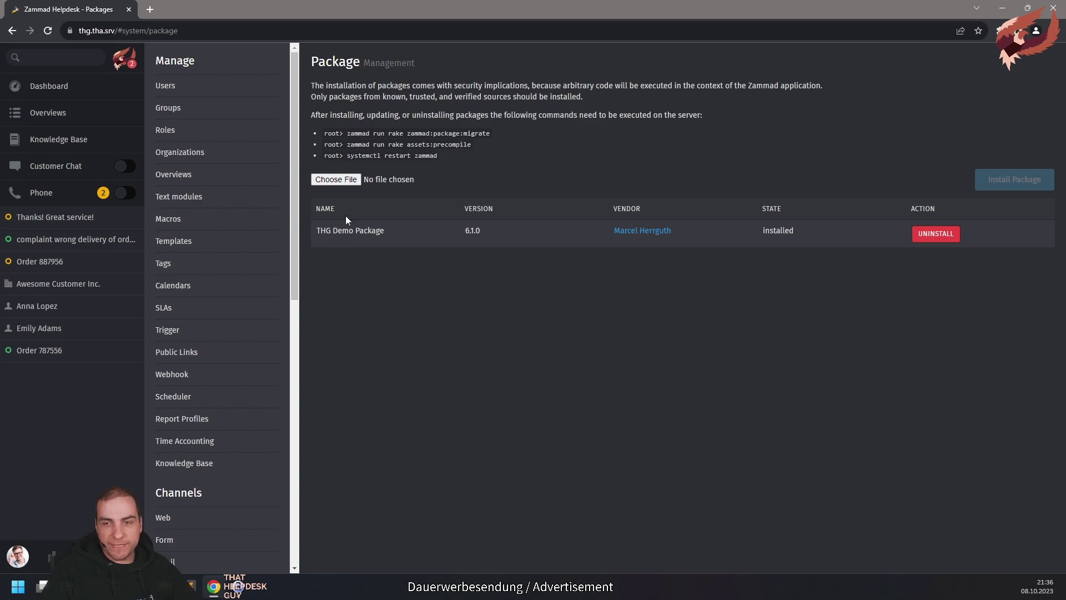
Step: Upload thg-demo-package-6.1.1.zpm and install it over version 6.1.0
click(346, 182)
double_click(163, 176)
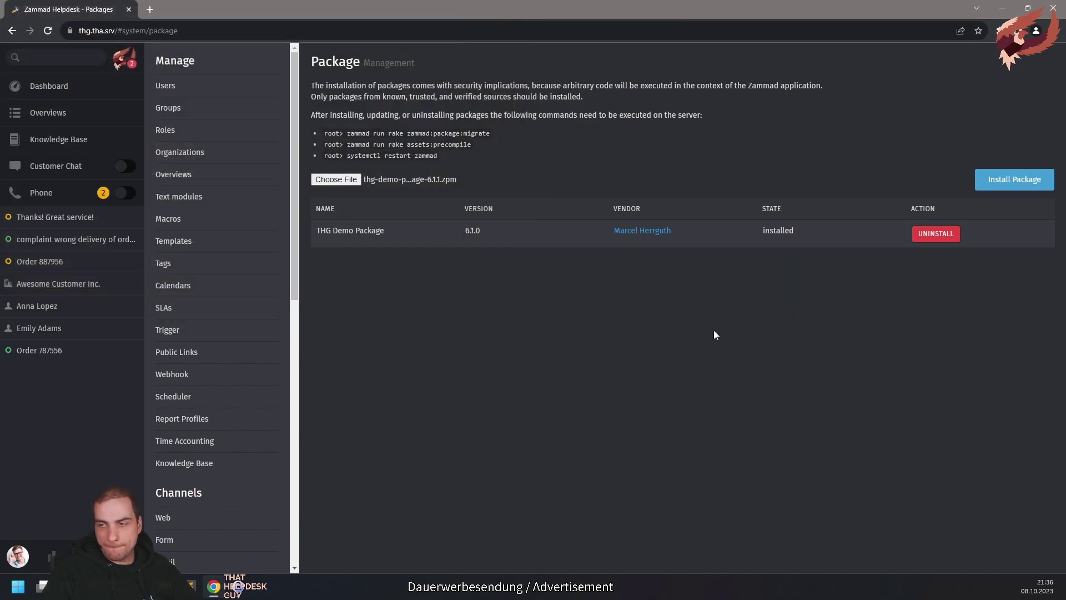
click(1002, 180)
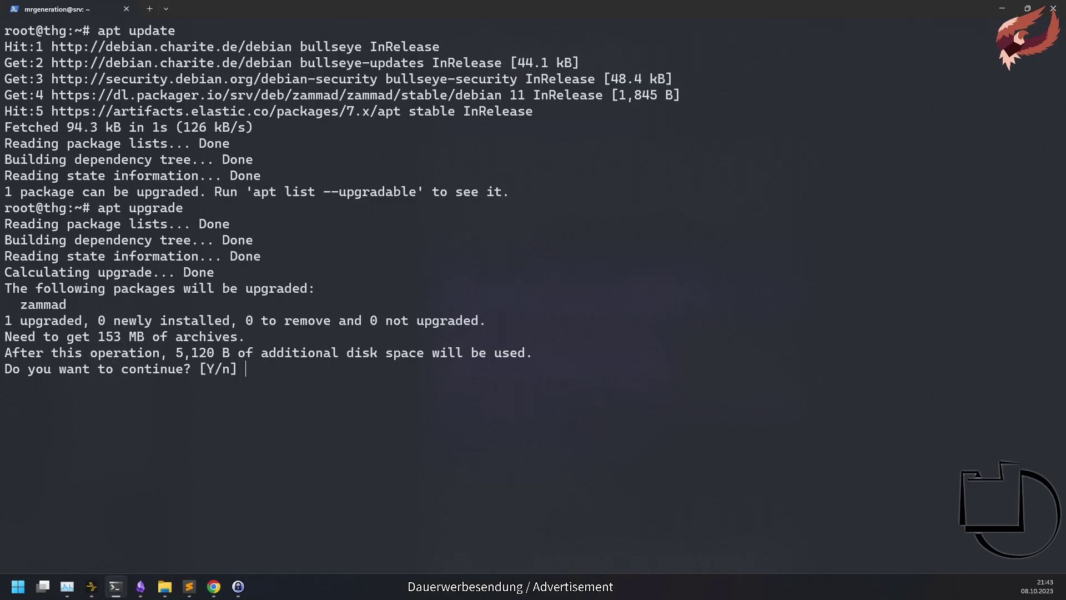
Step: Answer Y to let the zammad package upgrade continue
text(Y)
key(Return)
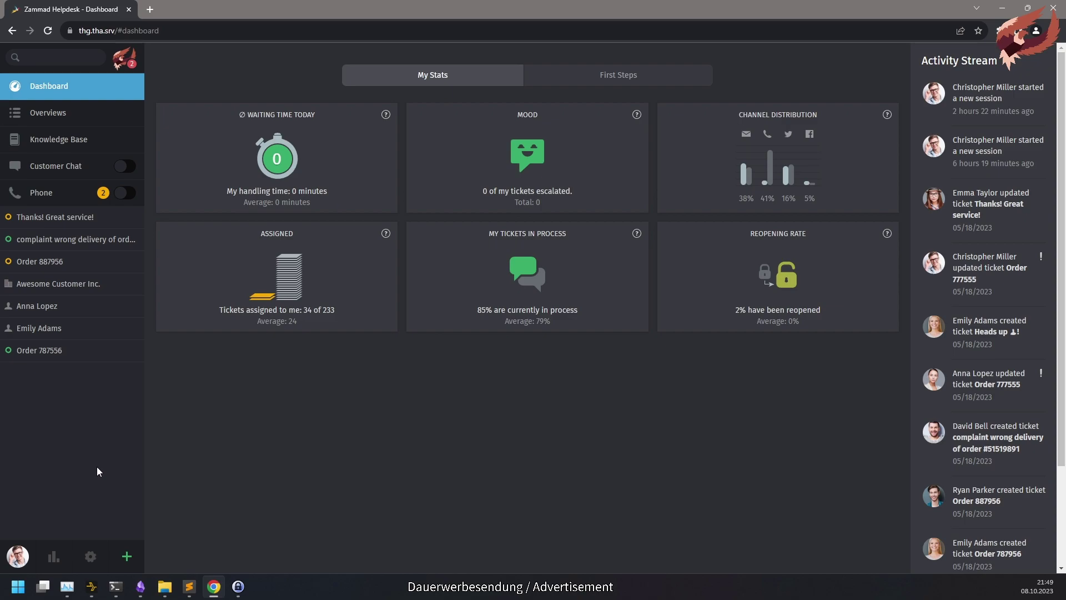
Step: From System > Packages, uninstall THG Demo Package 6.1.1, confirming with DELETE
click(90, 556)
scroll(183, 488, down, 7)
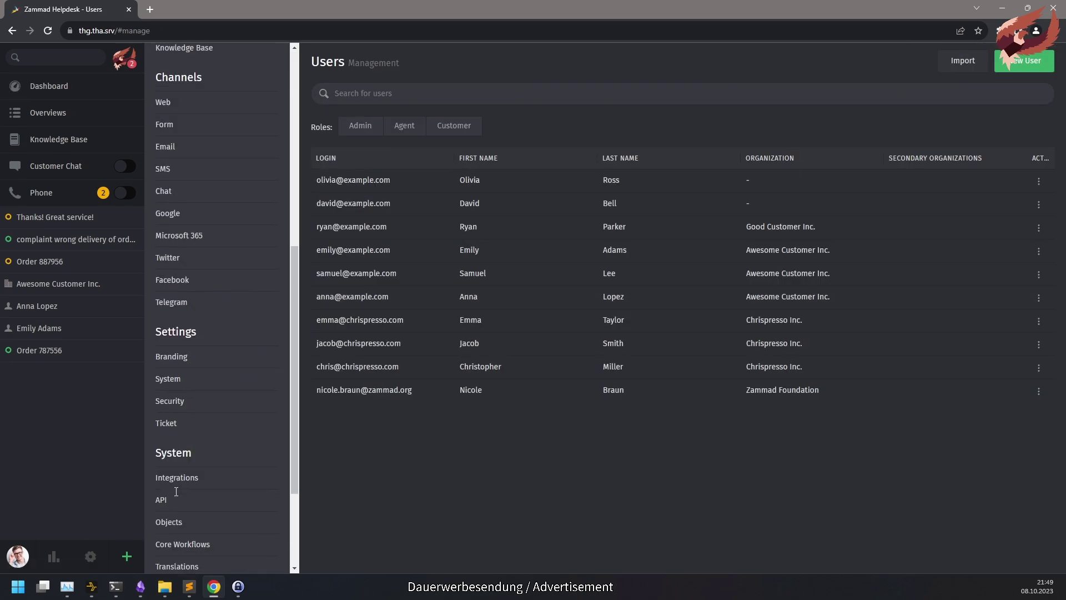
click(185, 509)
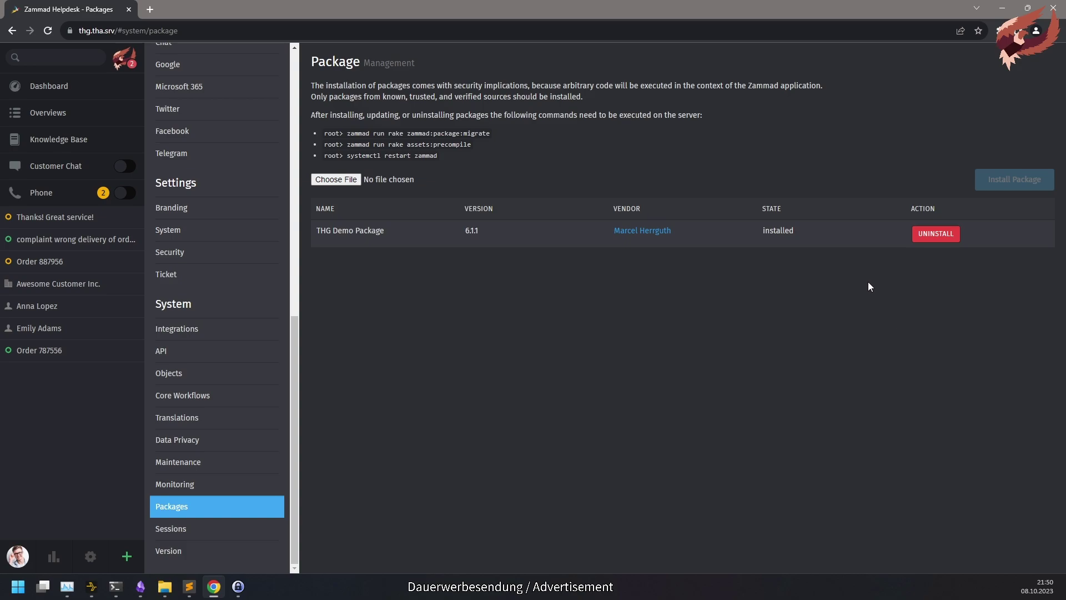
click(935, 233)
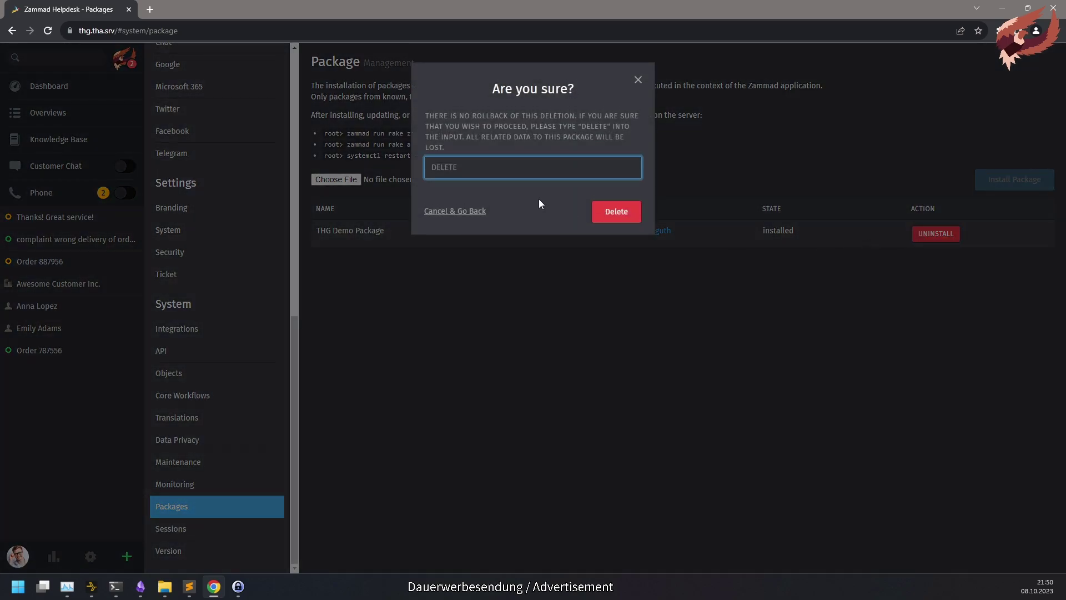
text(DELETE)
click(615, 213)
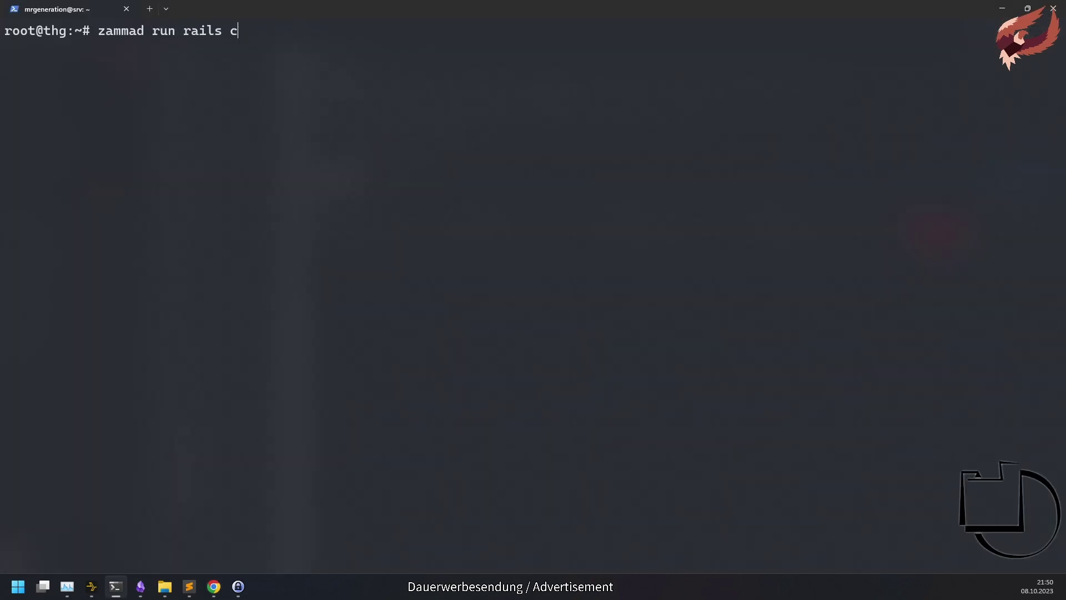
Step: Start the Zammad Rails console and list installed packages with Package.pluck(:name, :version)
key(Return)
text(Package)
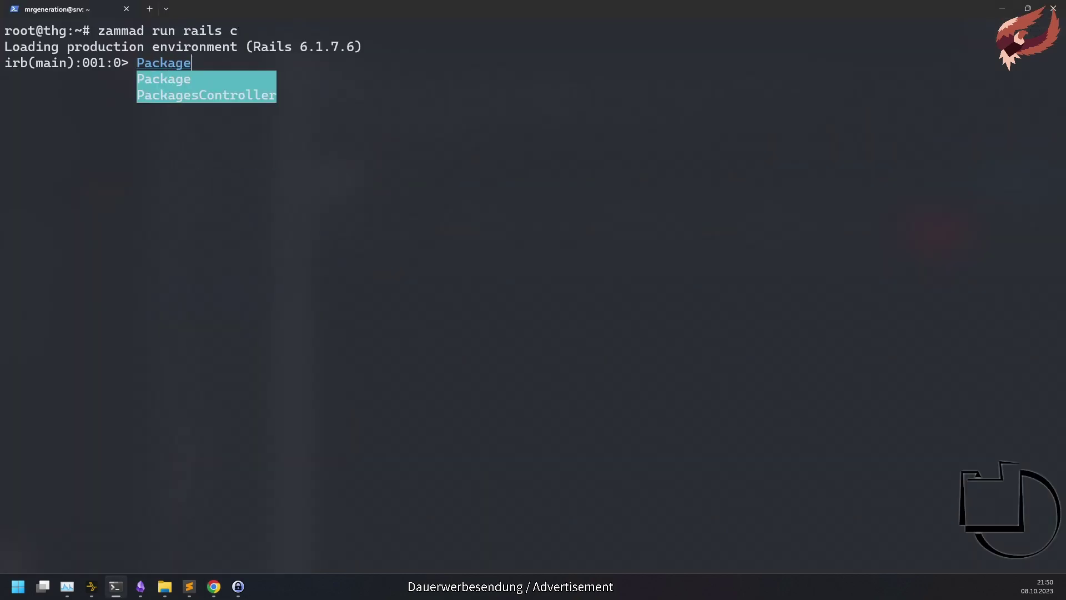
text(.pluck(:name, :version))
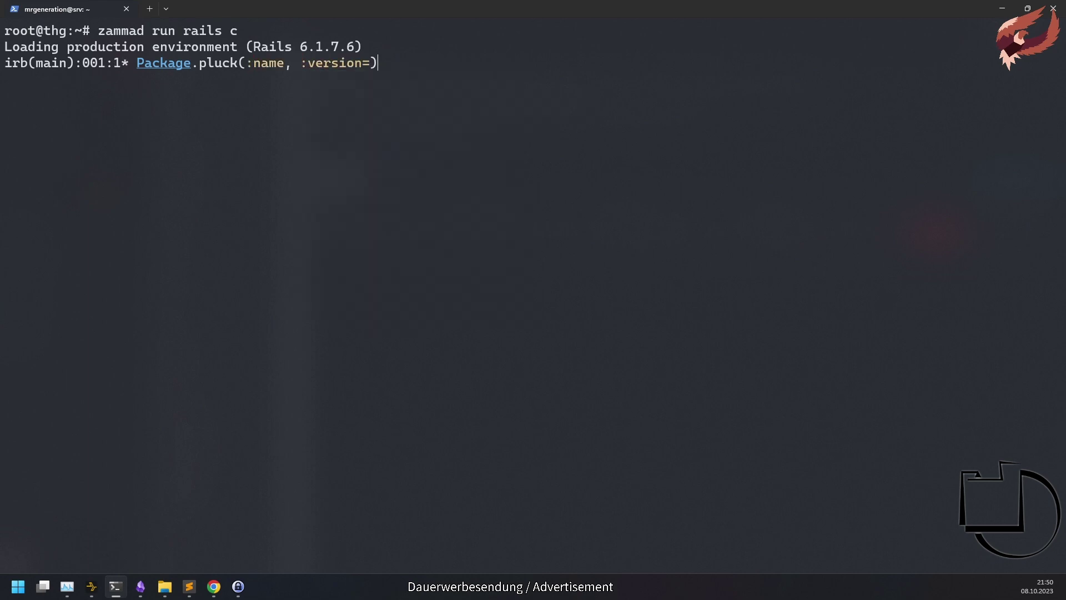
key(Return)
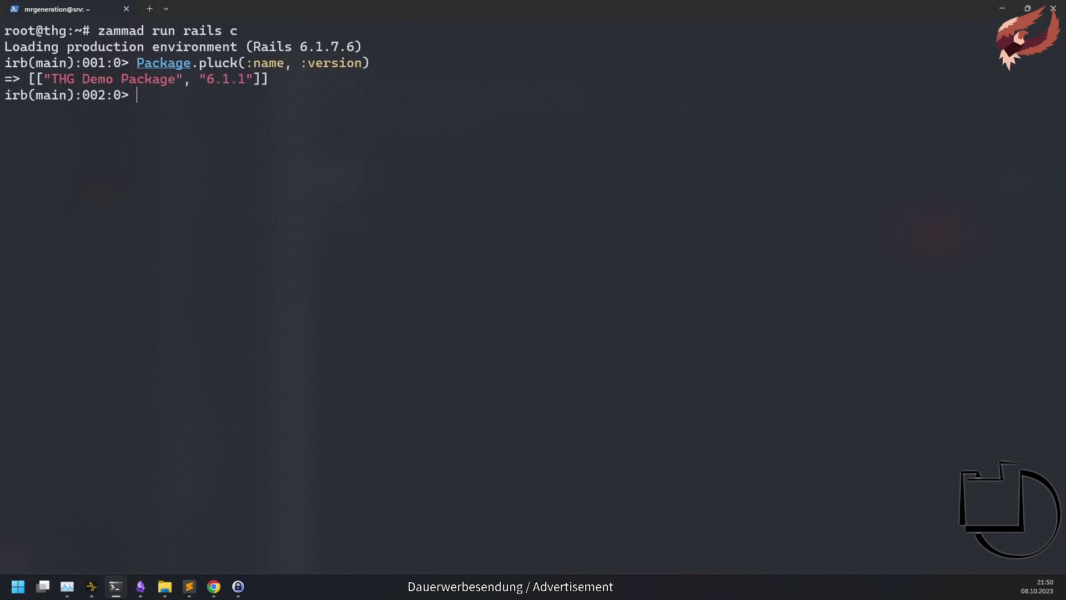
Step: Run Package.uninstall with name "THG Demo Package" and version "6.1.1"
text(Package.uninstall(name:)
right_click(183, 80)
drag(45, 79, 248, 78)
text(, version:)
right_click(248, 78)
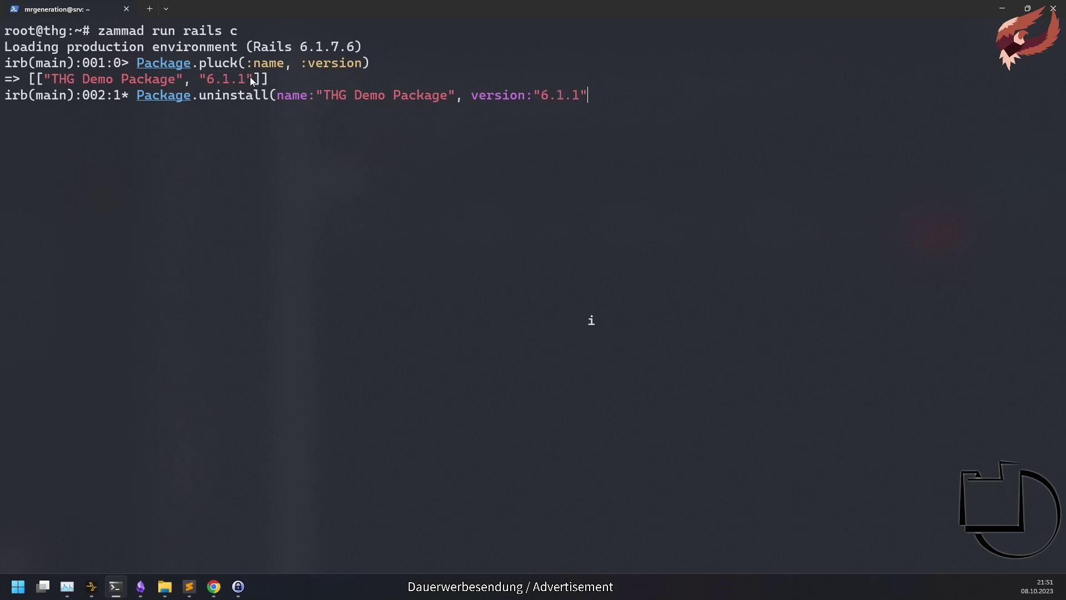
text())
key(Return)
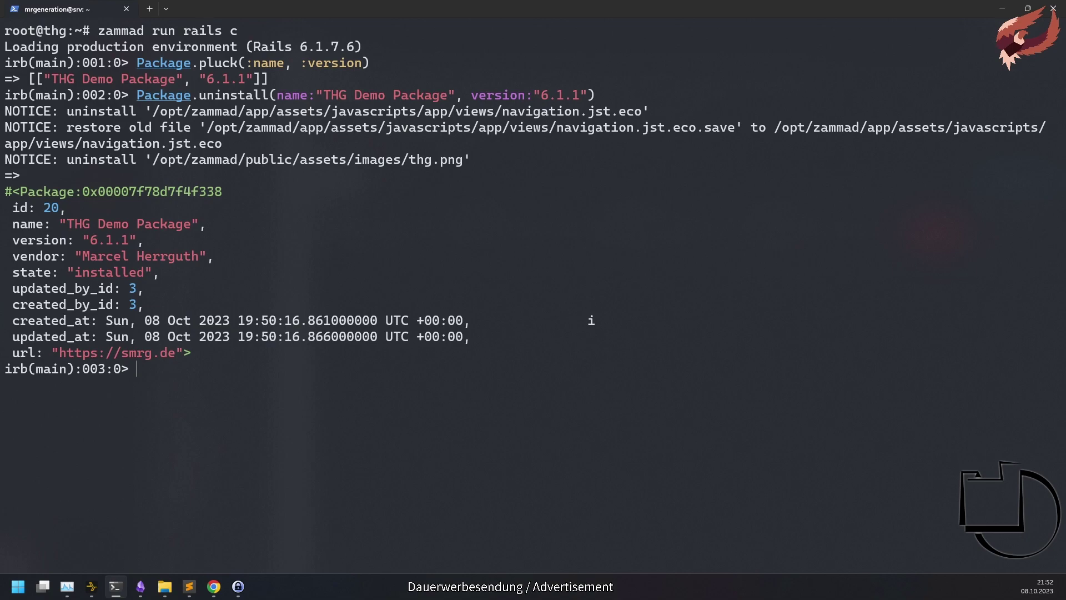
Step: Exit the console, run zammad:package:migrate, then enter the assets:precompile and restart command
key(ctrl+d)
text(zamma)
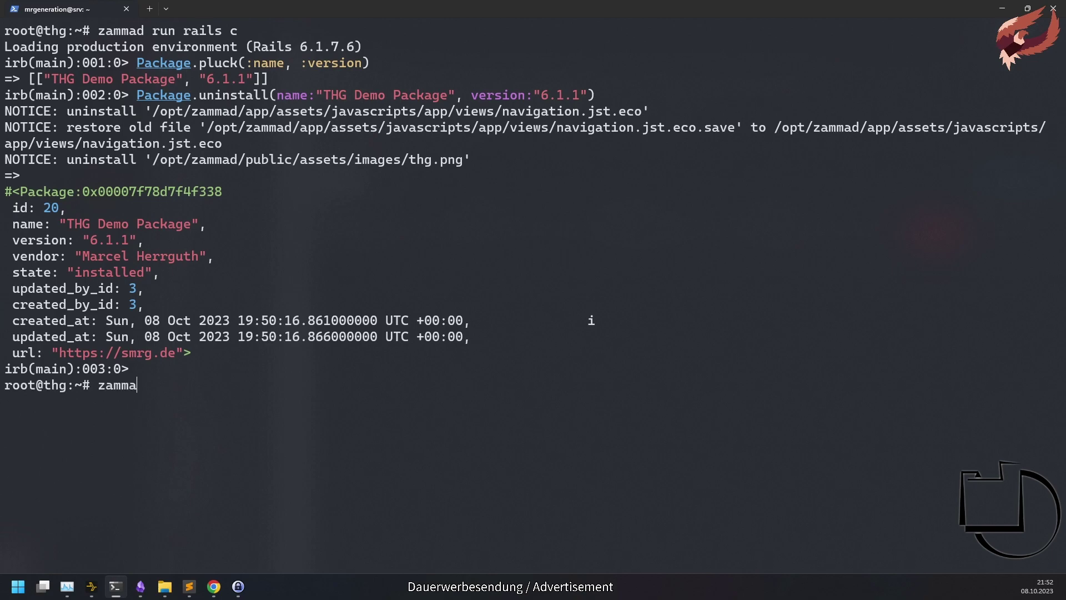
text(d run rake zammad:package:migrate)
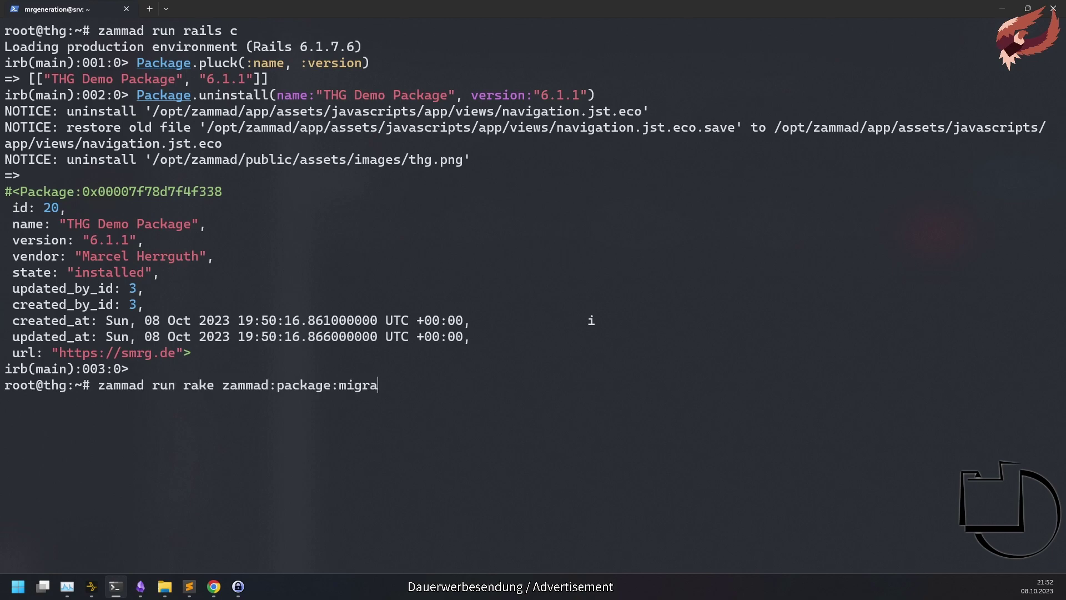
key(Return)
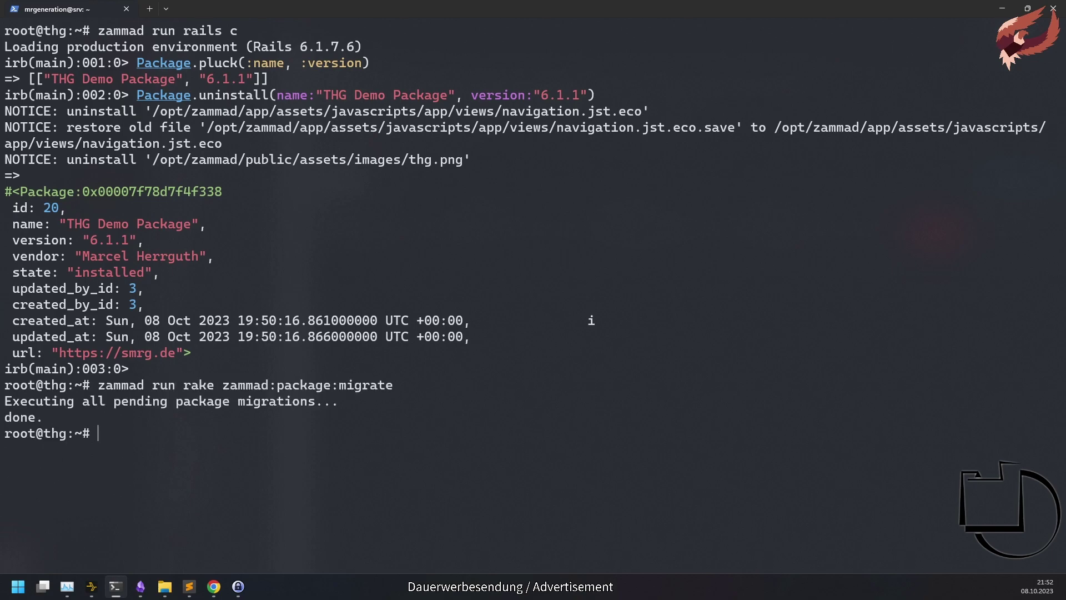
text(zammad run rake assets:precompile)
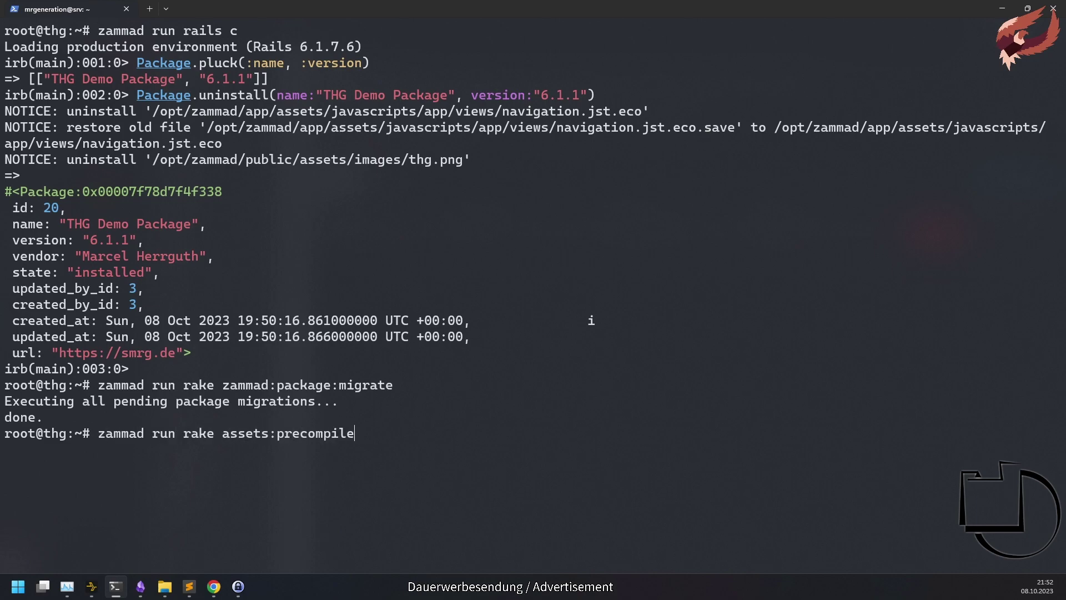
text(; systemctl restart zammad)
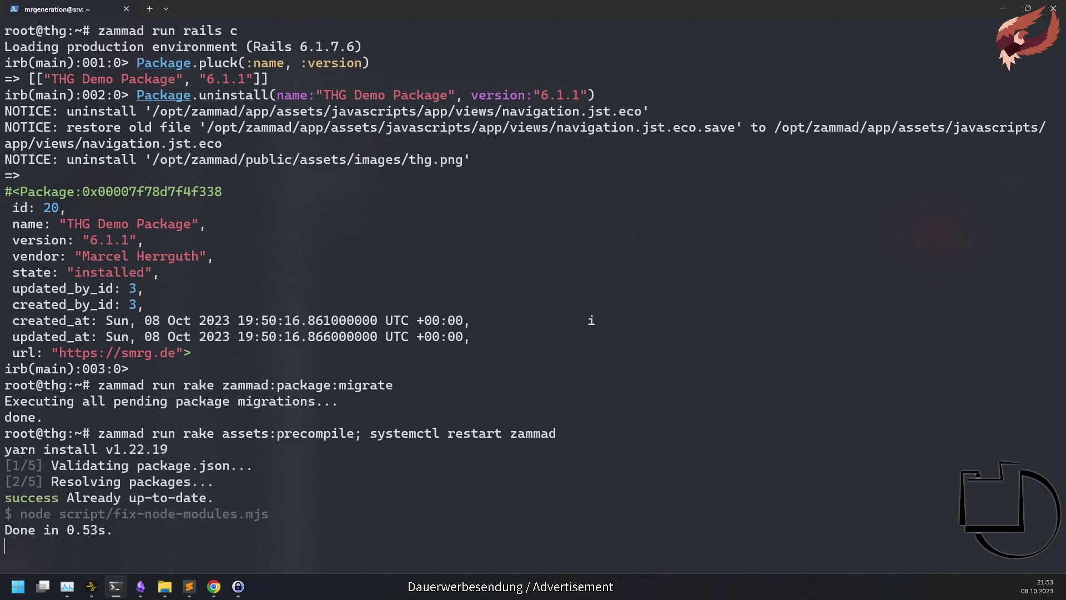
Step: Switch back to Chrome's Zammad Package Management page
key(alt+Tab)
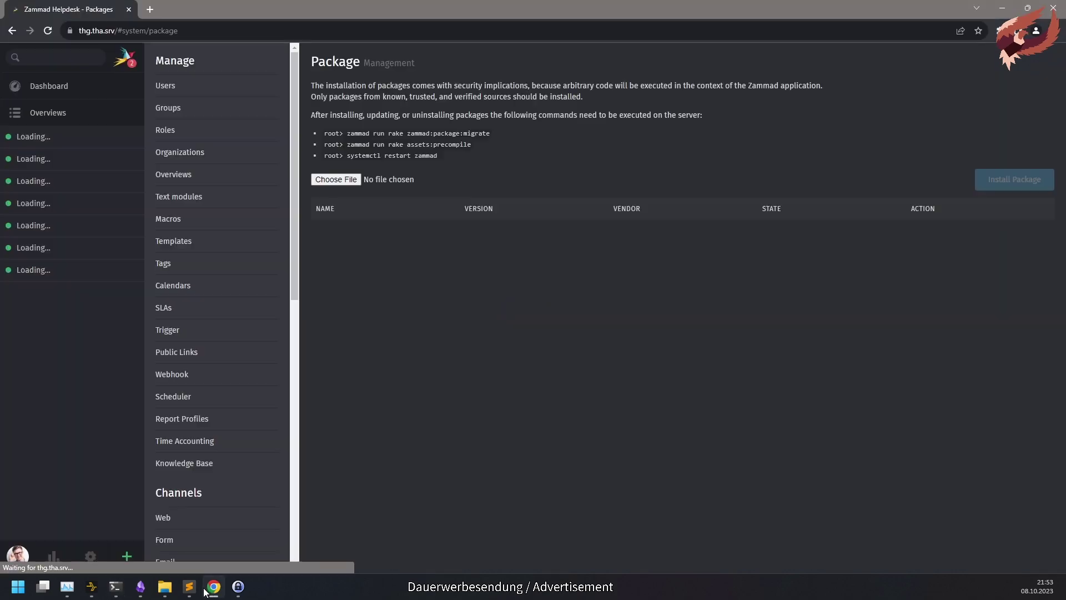